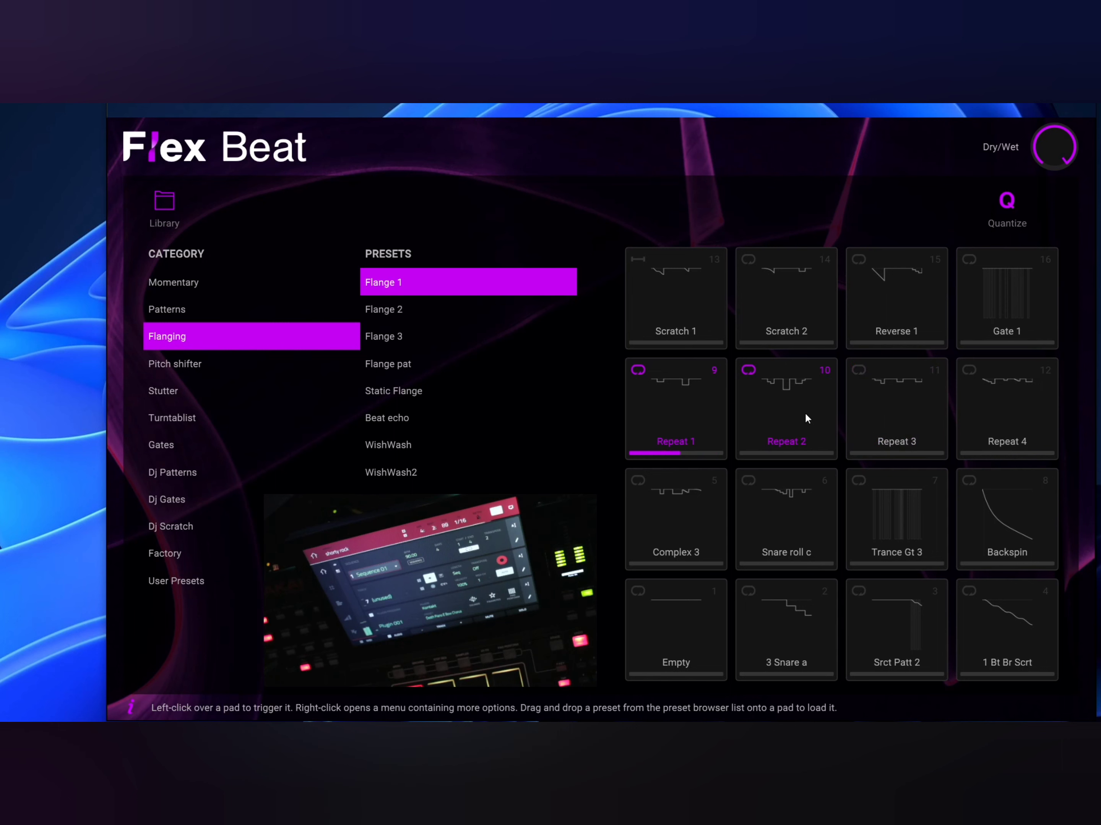
Trigger the Repeat 3, Repeat 4, Complex 3, Snare roll c, Trance Gt 3 and Backspin pads in turn
{"action": "left_click", "coordinate": [897, 415]}
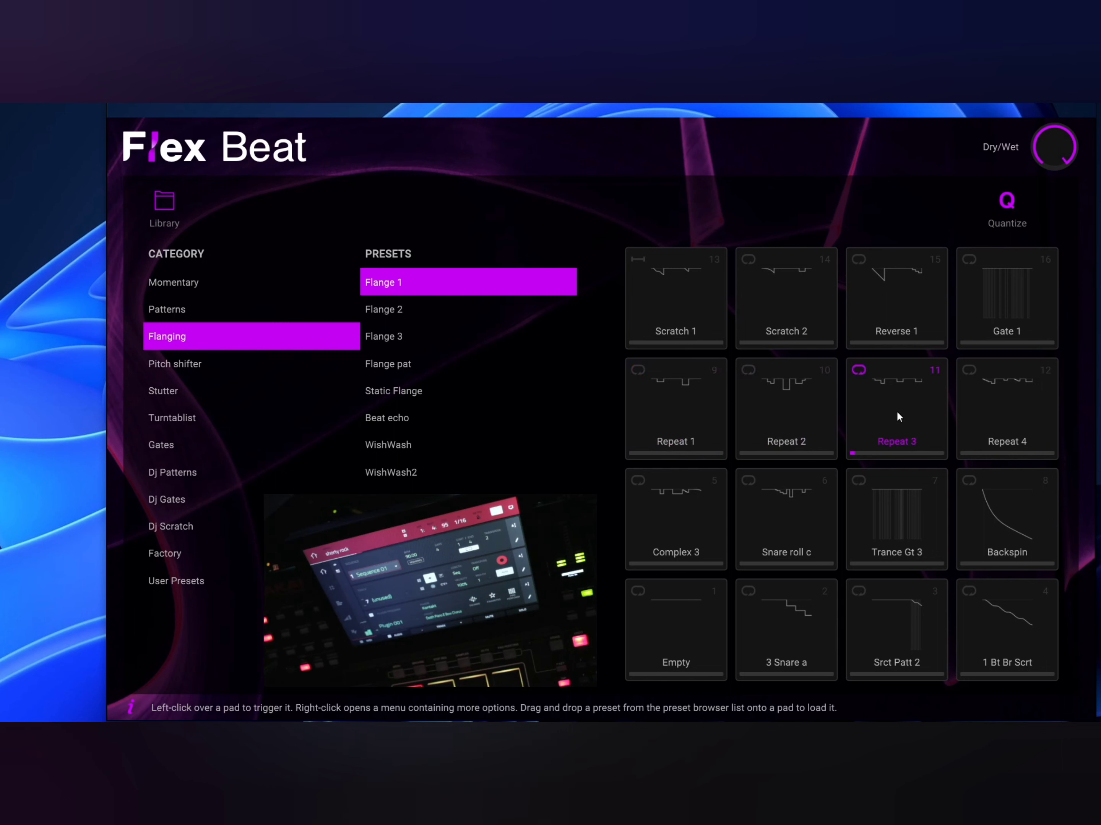
{"action": "left_click", "coordinate": [1015, 415]}
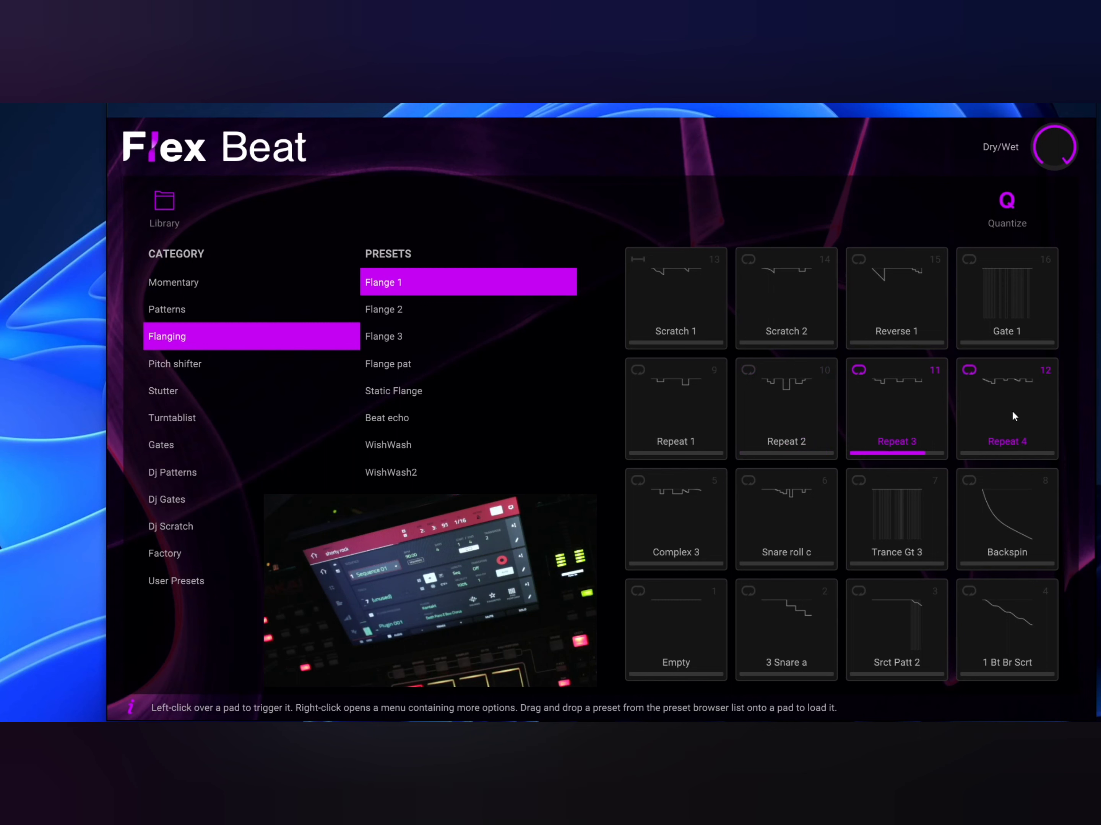
{"action": "left_click", "coordinate": [661, 540]}
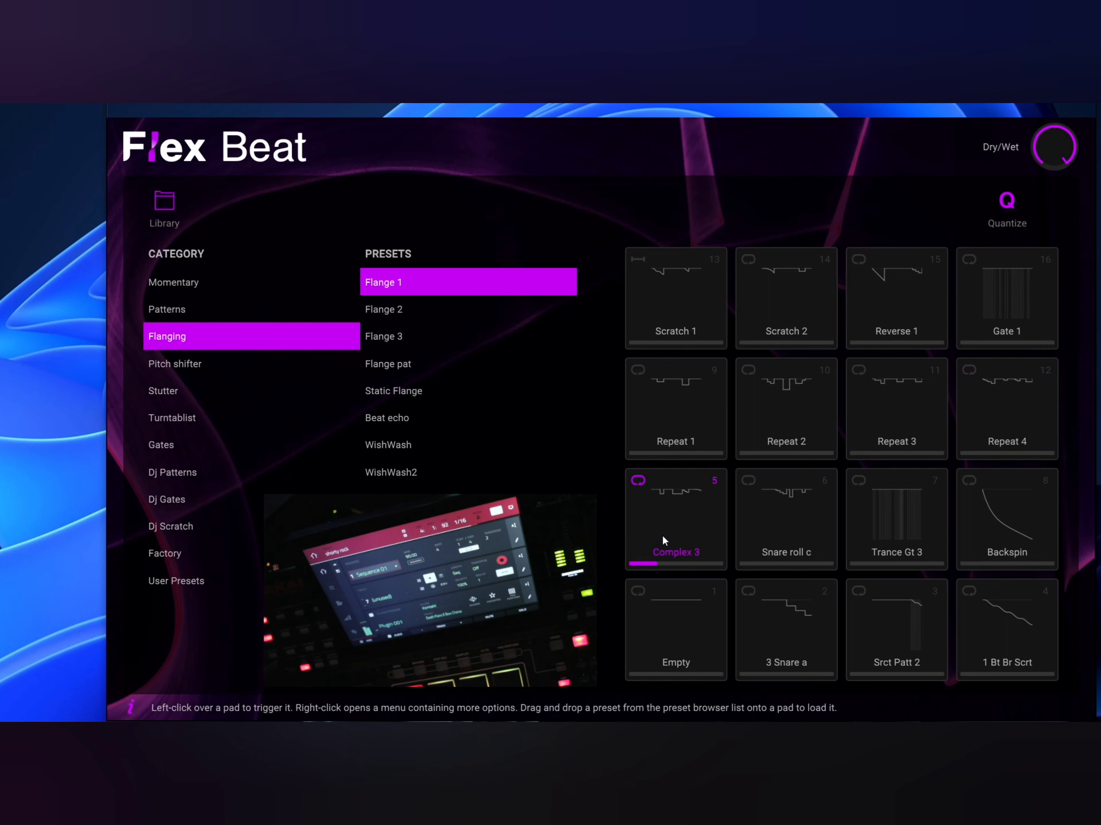
{"action": "left_click", "coordinate": [794, 536]}
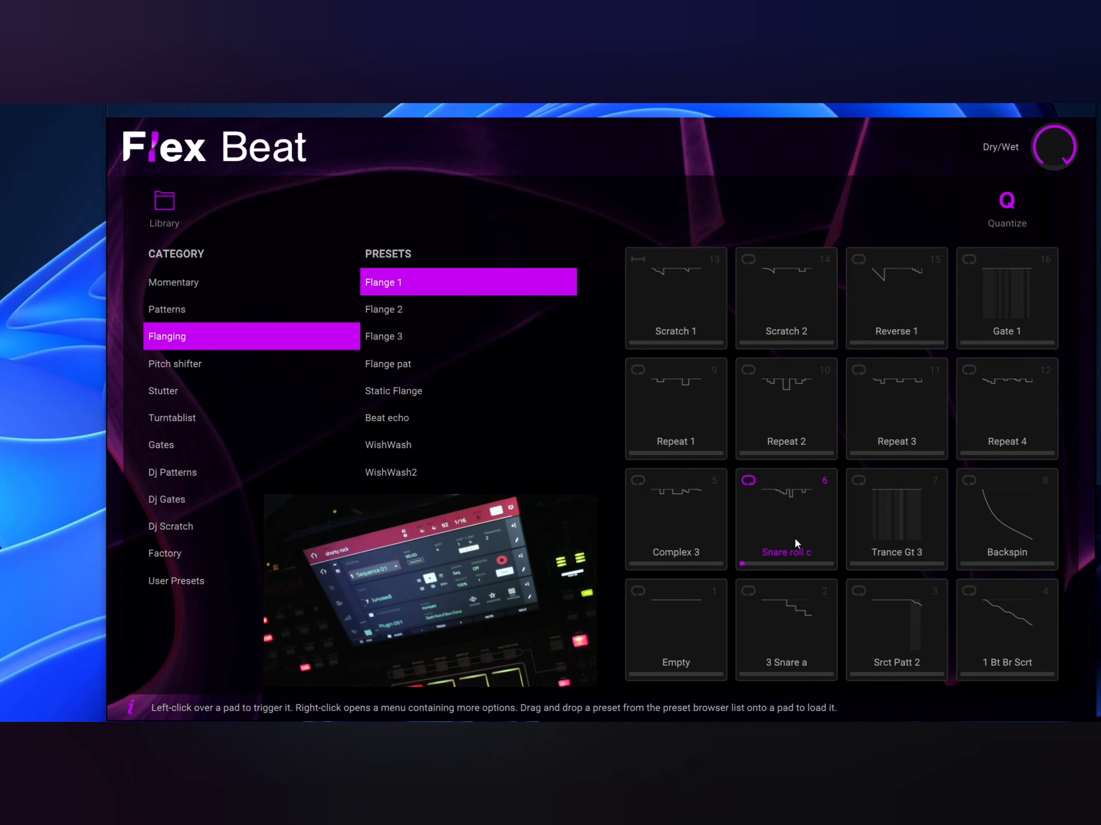
{"action": "left_click", "coordinate": [867, 531]}
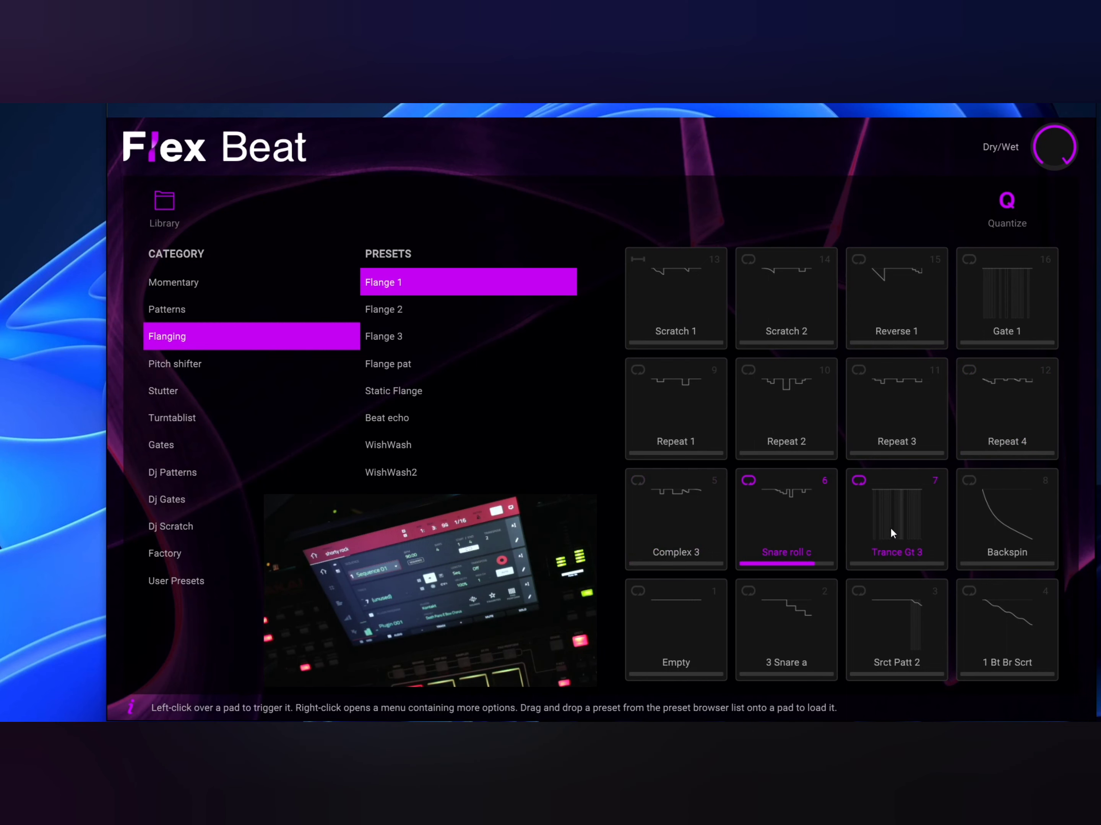
{"action": "left_click", "coordinate": [1023, 529]}
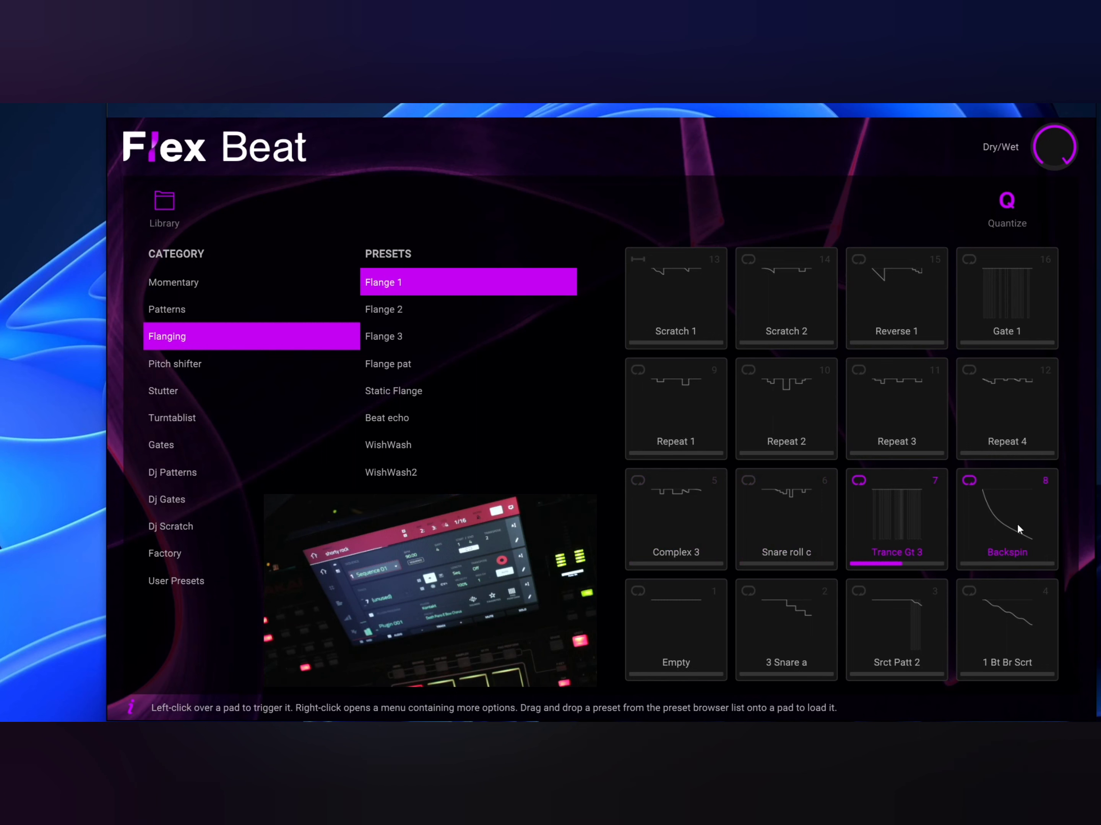
Trigger the Empty, 3 Snare a, Srct Patt 2 and 1 Bt Br Scrt pads, and finish back on Empty
{"action": "left_click", "coordinate": [643, 665]}
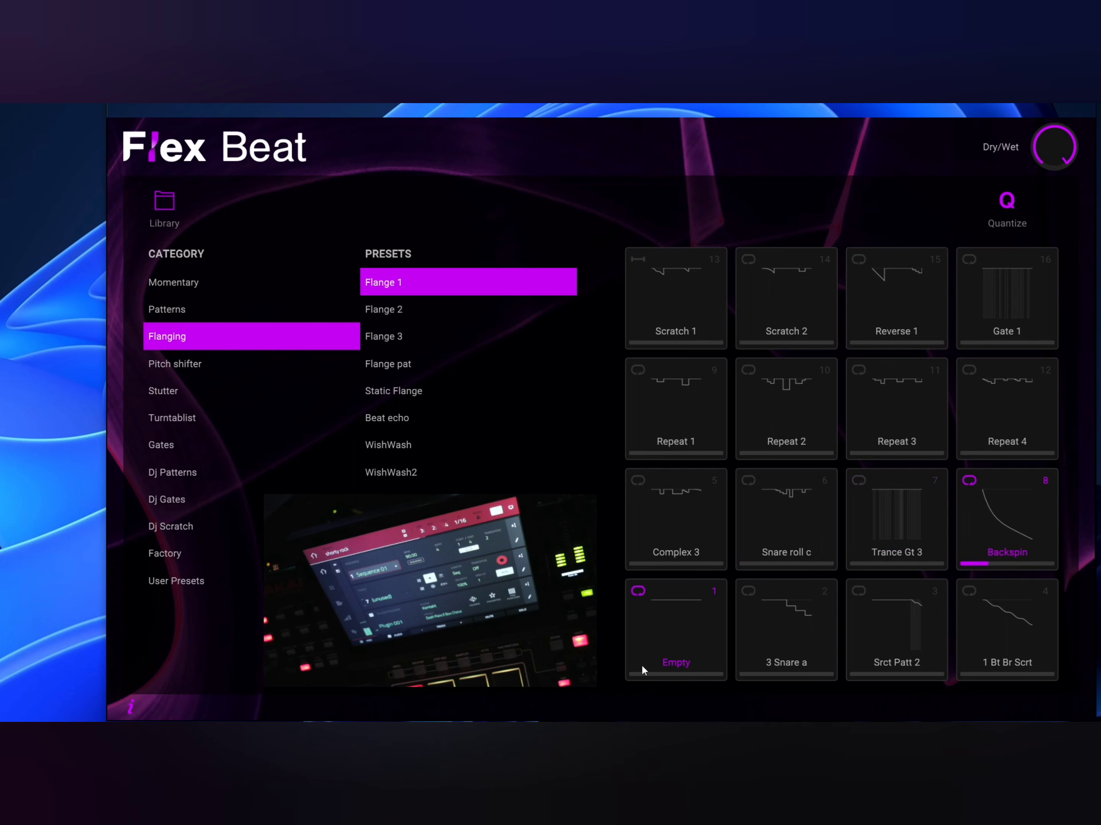
{"action": "left_click", "coordinate": [750, 640]}
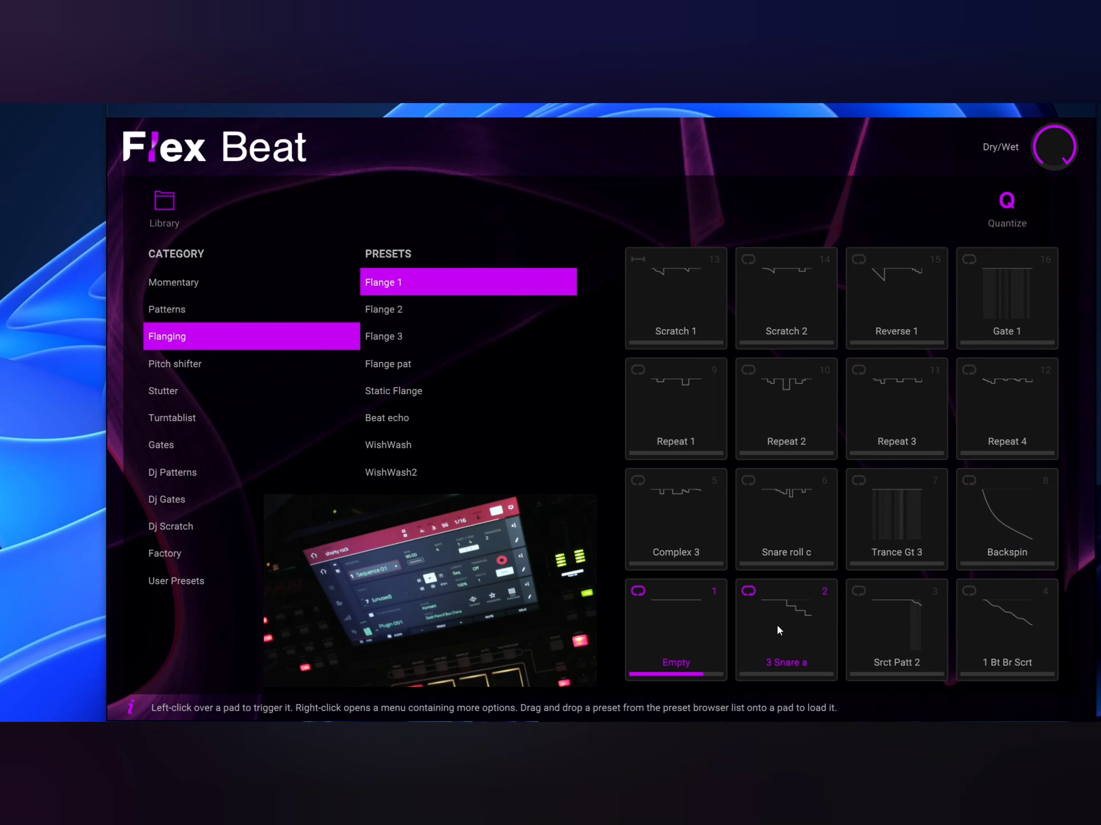
{"action": "left_click", "coordinate": [886, 623]}
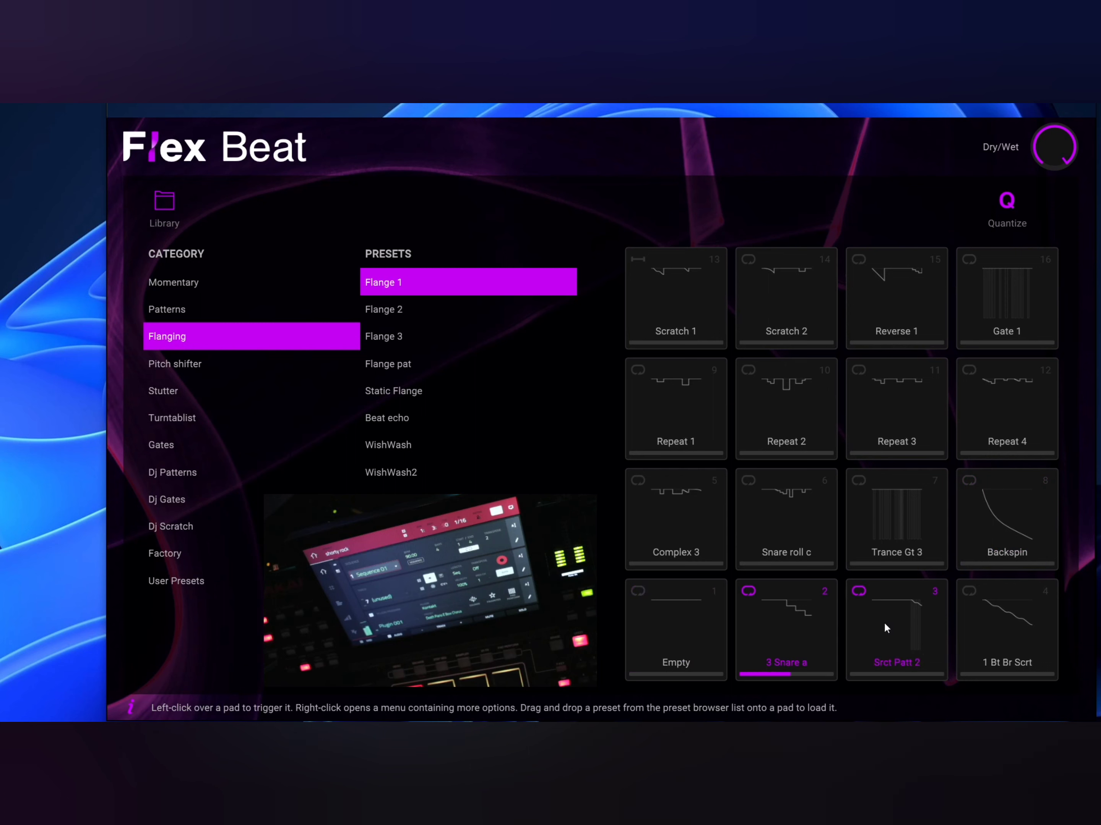
{"action": "left_click", "coordinate": [1001, 626]}
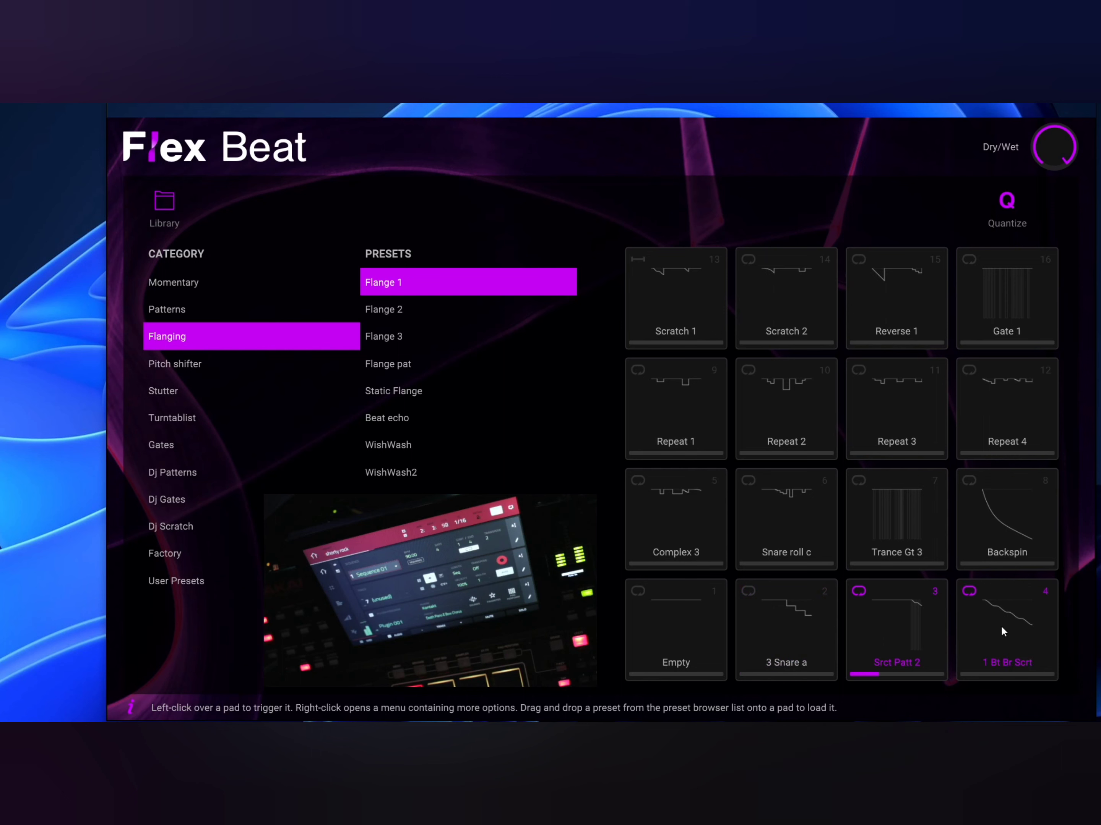
{"action": "left_click", "coordinate": [746, 629]}
{"action": "left_click", "coordinate": [669, 630]}
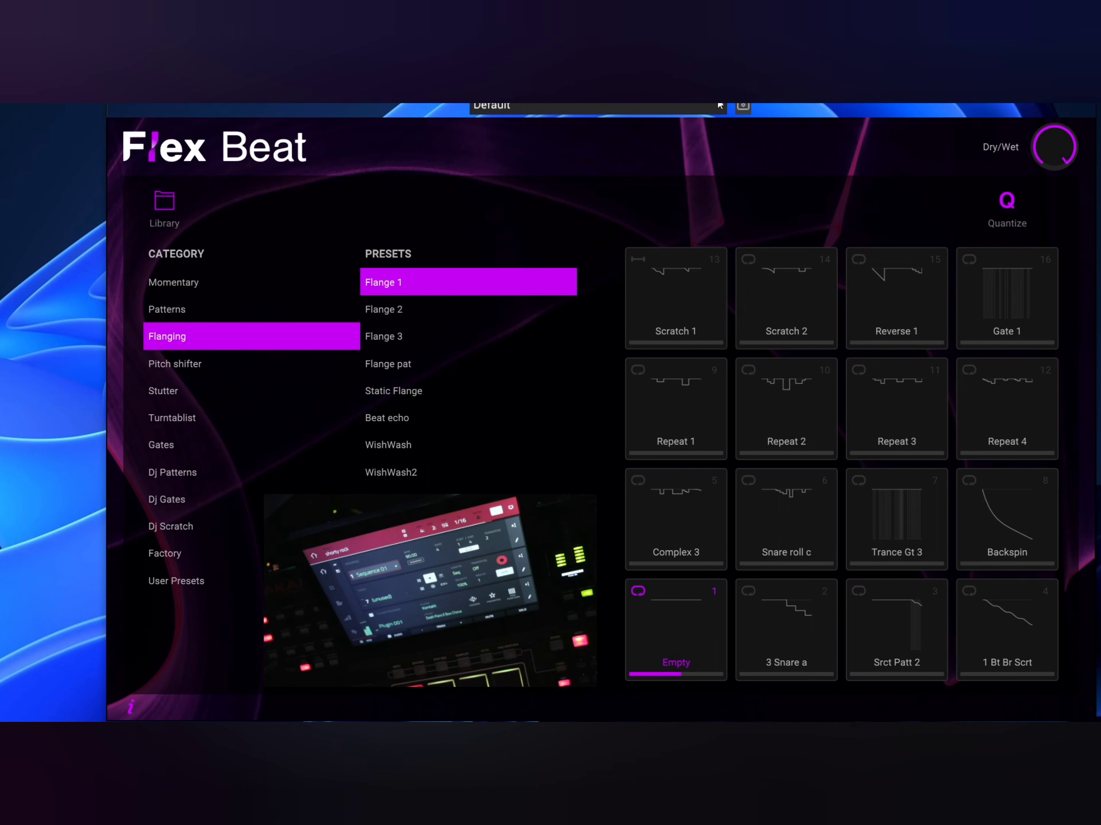
Load the Turntablist preset and trigger its 1 Bt Scratch, 1/4 Scratch and 1/6 Scratch pads
{"action": "left_click", "coordinate": [709, 110]}
{"action": "left_click", "coordinate": [631, 151]}
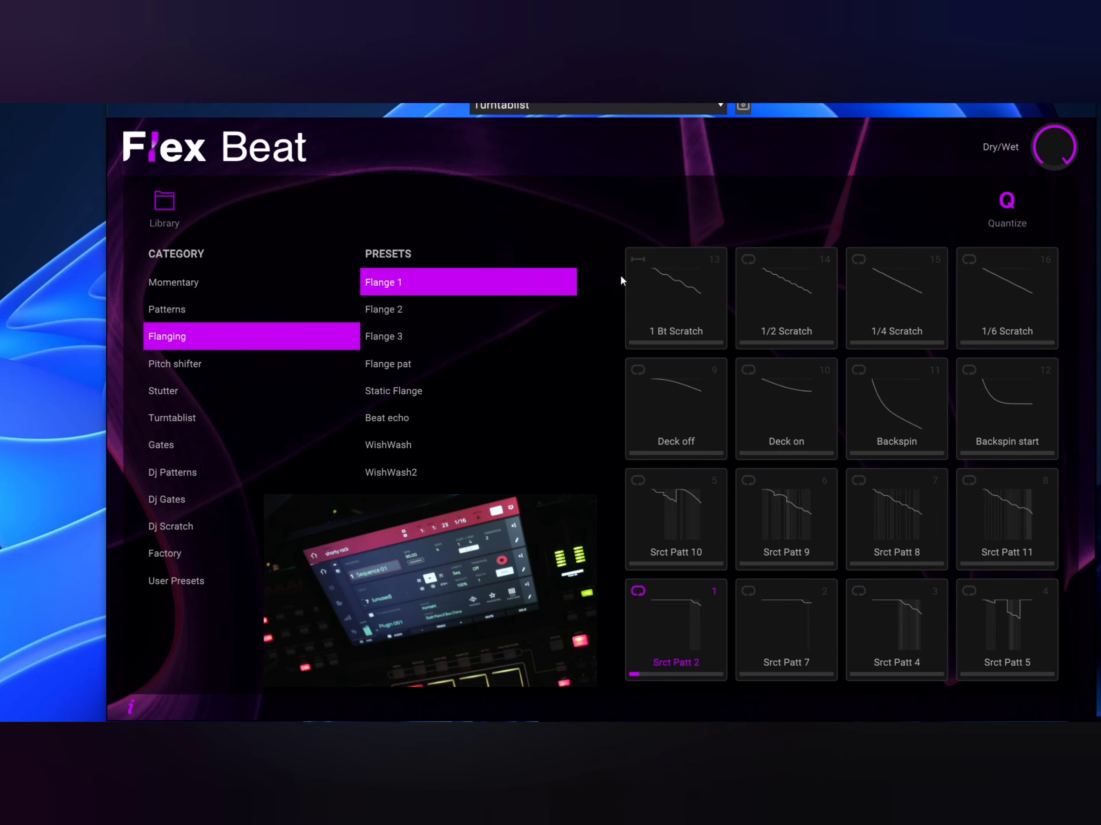
{"action": "left_click", "coordinate": [686, 296]}
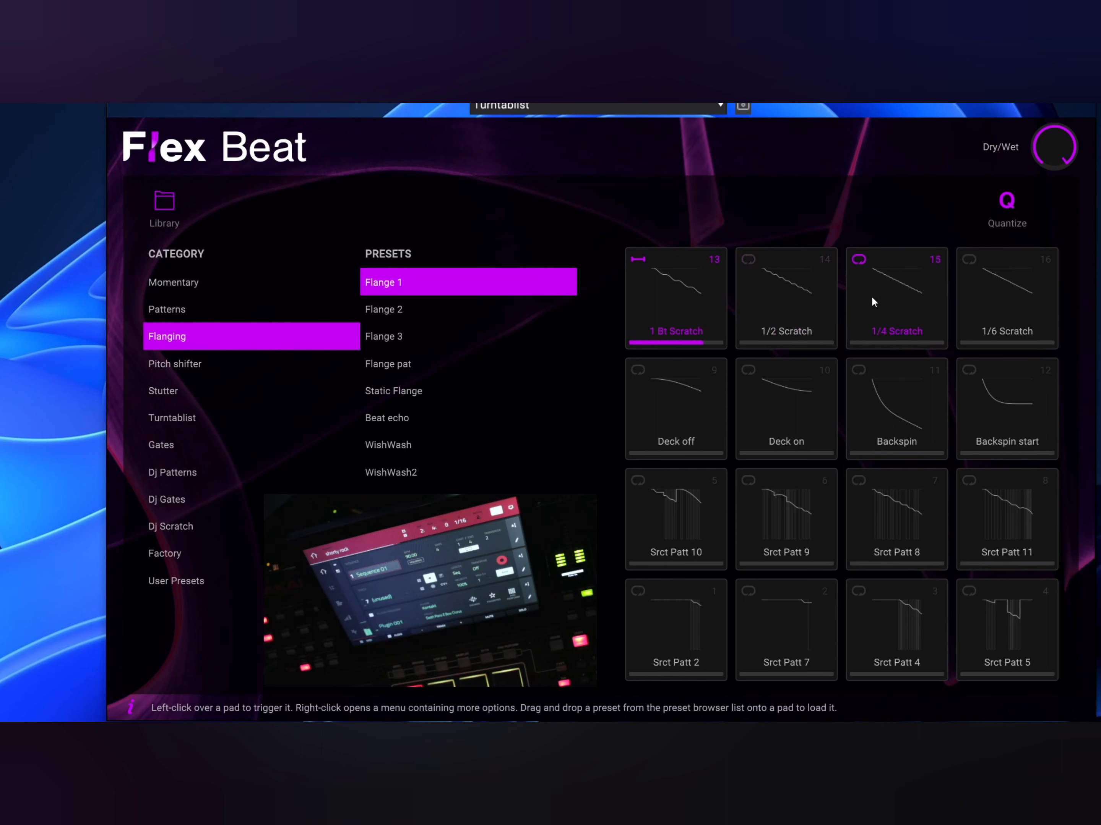
{"action": "left_click", "coordinate": [904, 291]}
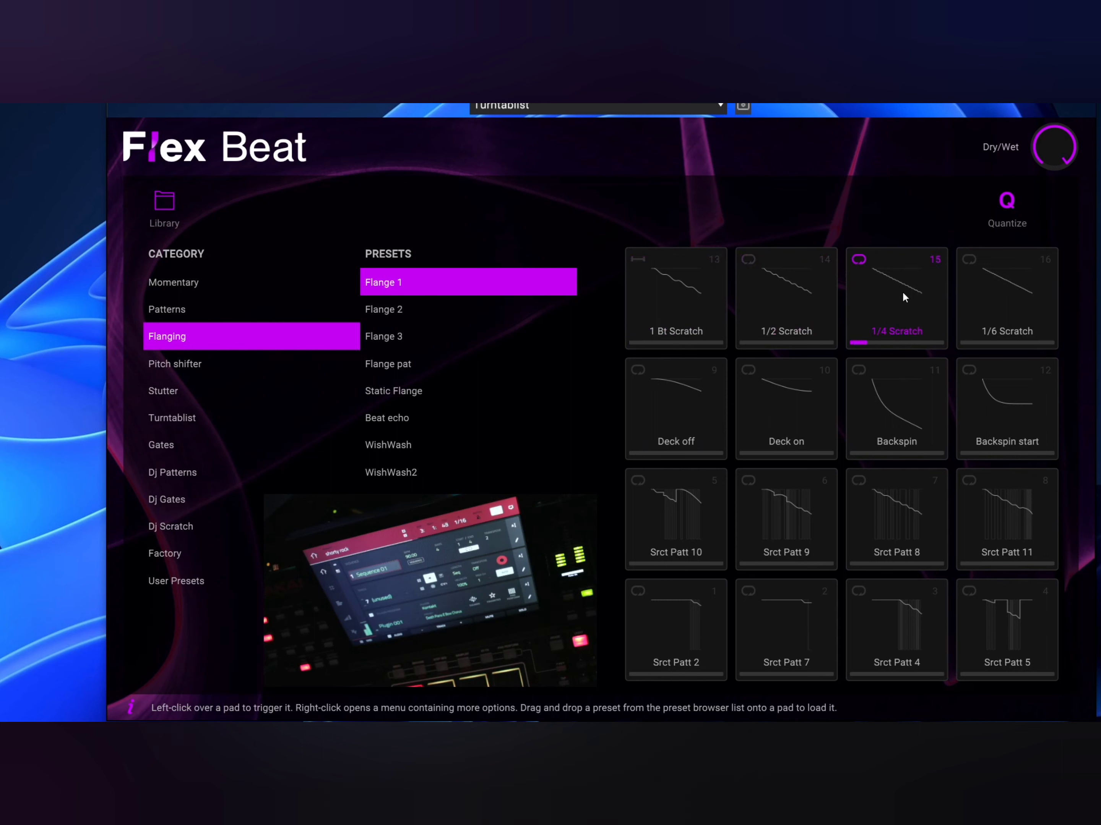
{"action": "left_click", "coordinate": [1012, 296]}
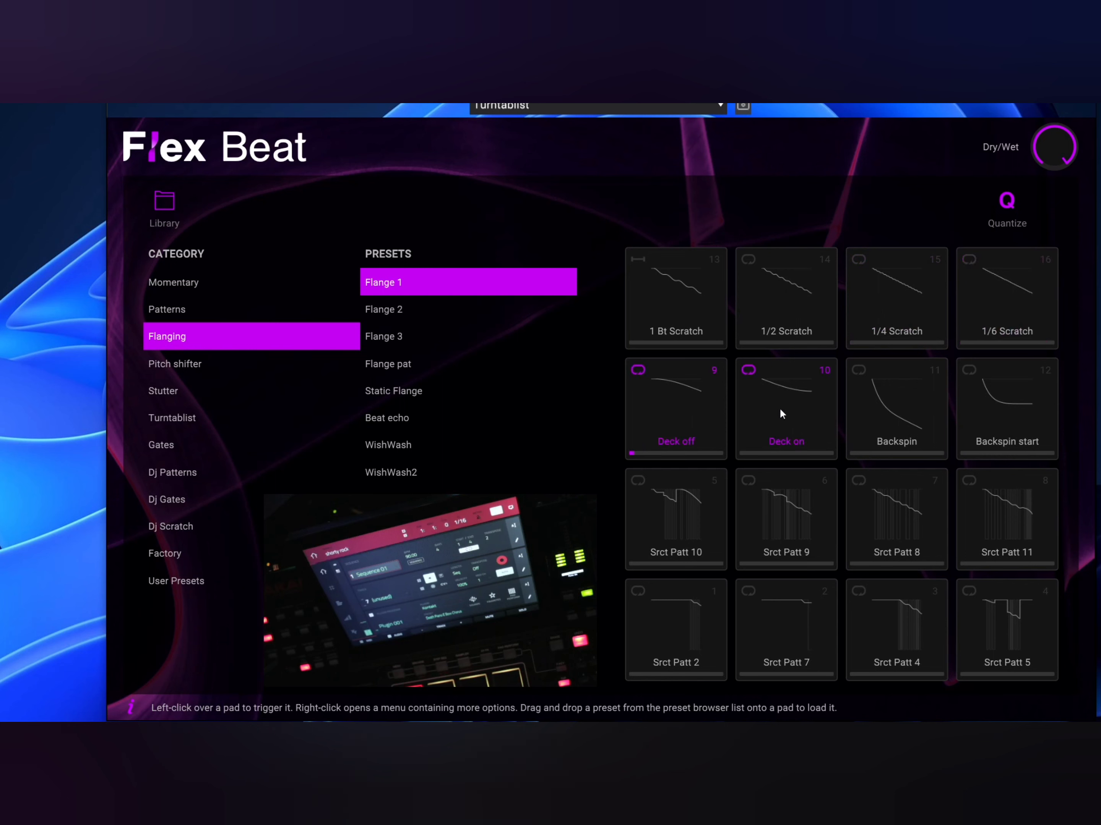
Trigger the Backspin and Backspin start pads, followed by Srct Patt 10, Srct Patt 9, Srct Patt 8 and Srct Patt 11
{"action": "left_click", "coordinate": [891, 401]}
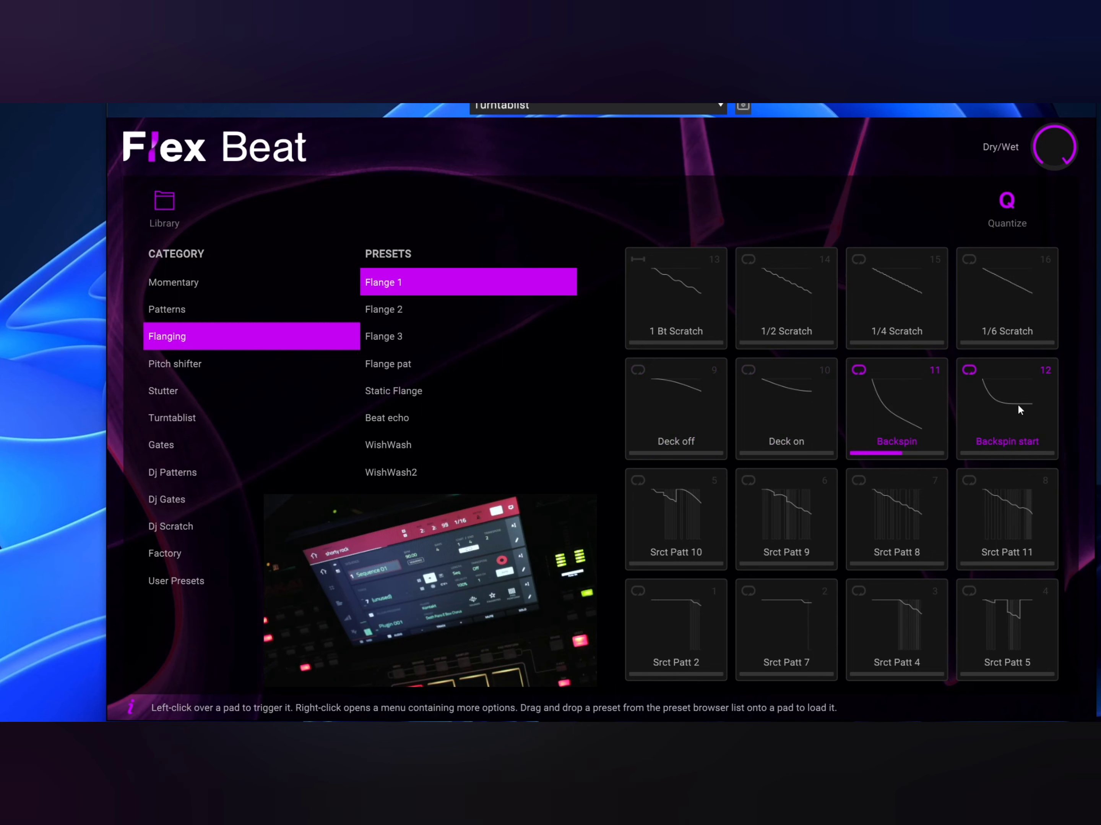
{"action": "left_click", "coordinate": [989, 412]}
{"action": "left_click", "coordinate": [685, 518]}
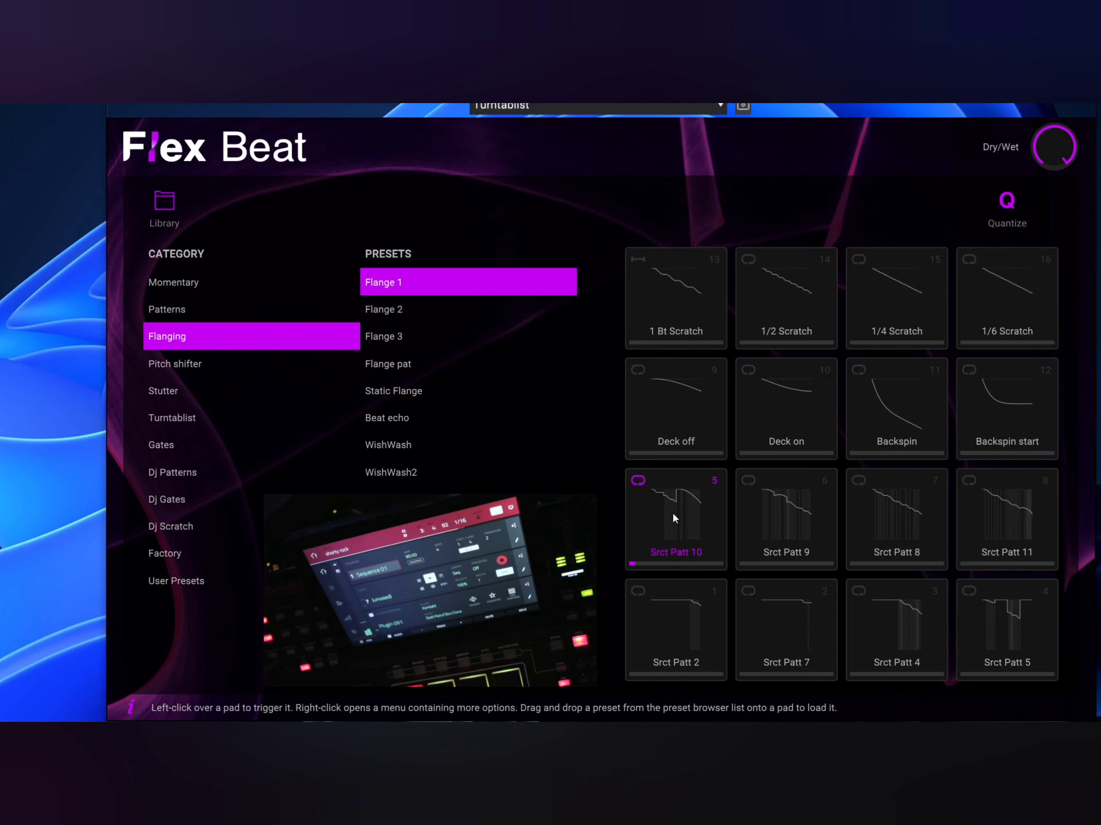
{"action": "left_click", "coordinate": [796, 512]}
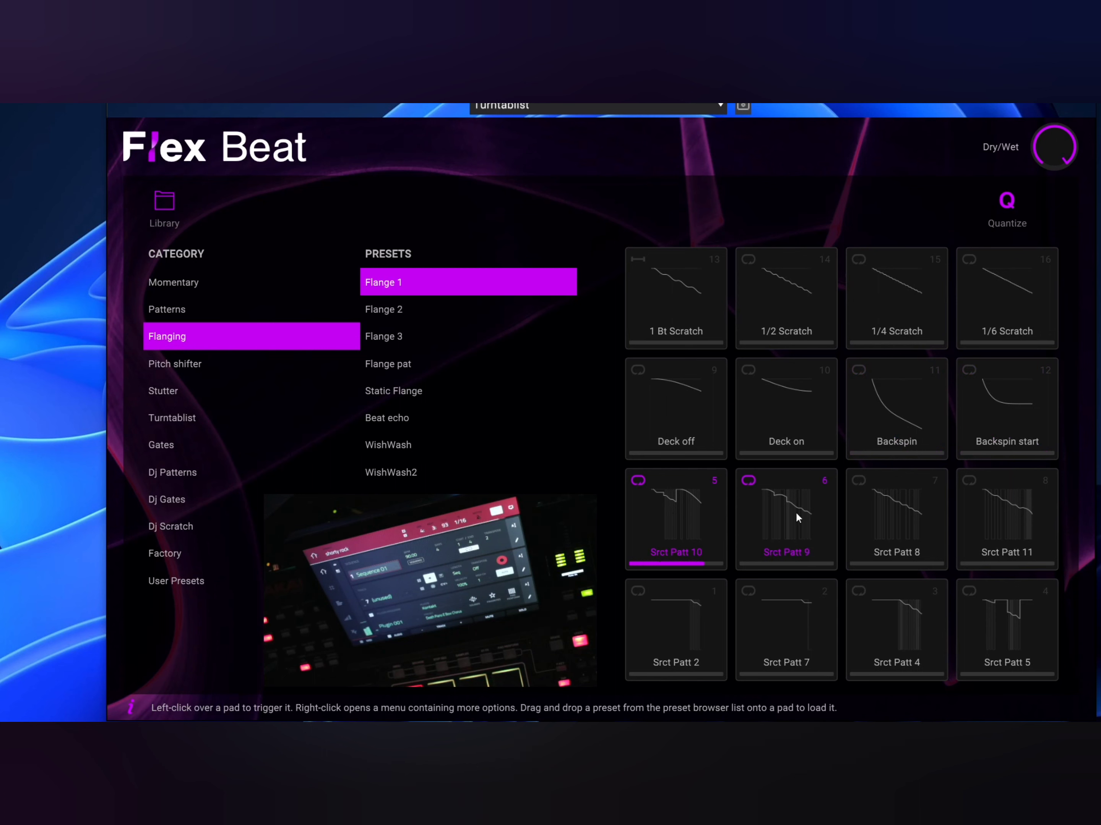
{"action": "left_click", "coordinate": [929, 514]}
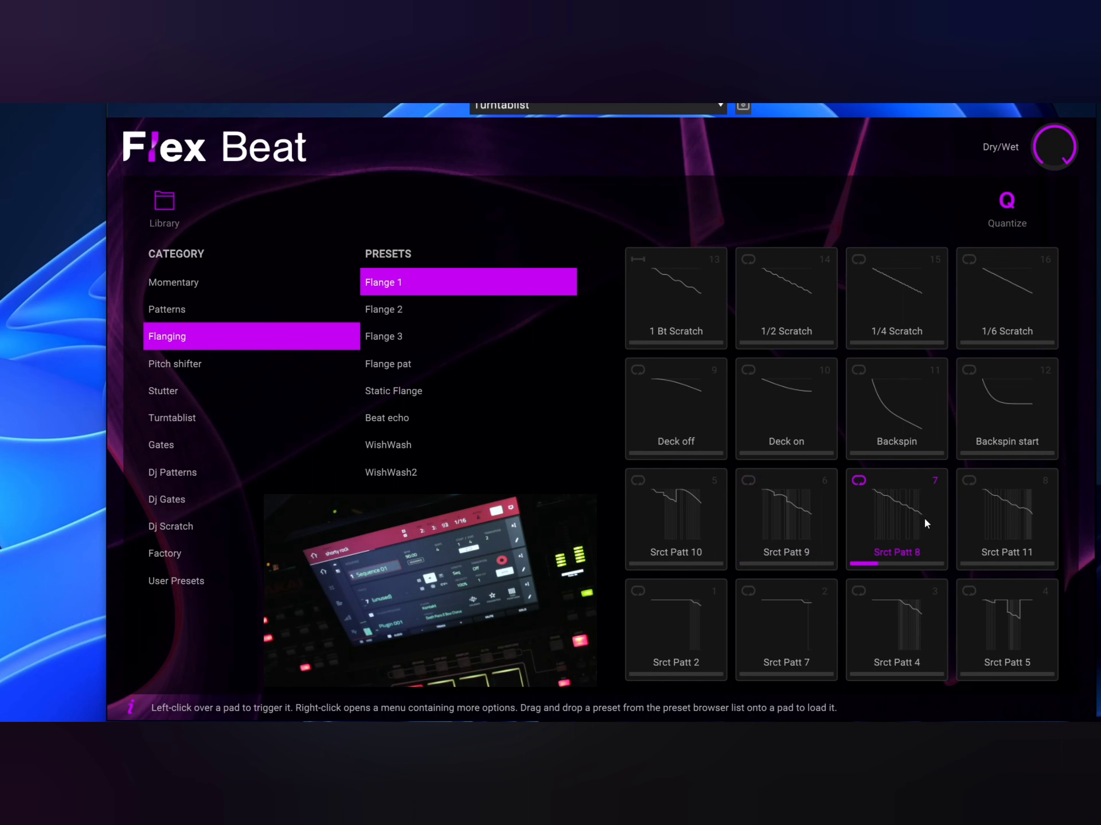
{"action": "left_click", "coordinate": [1019, 525]}
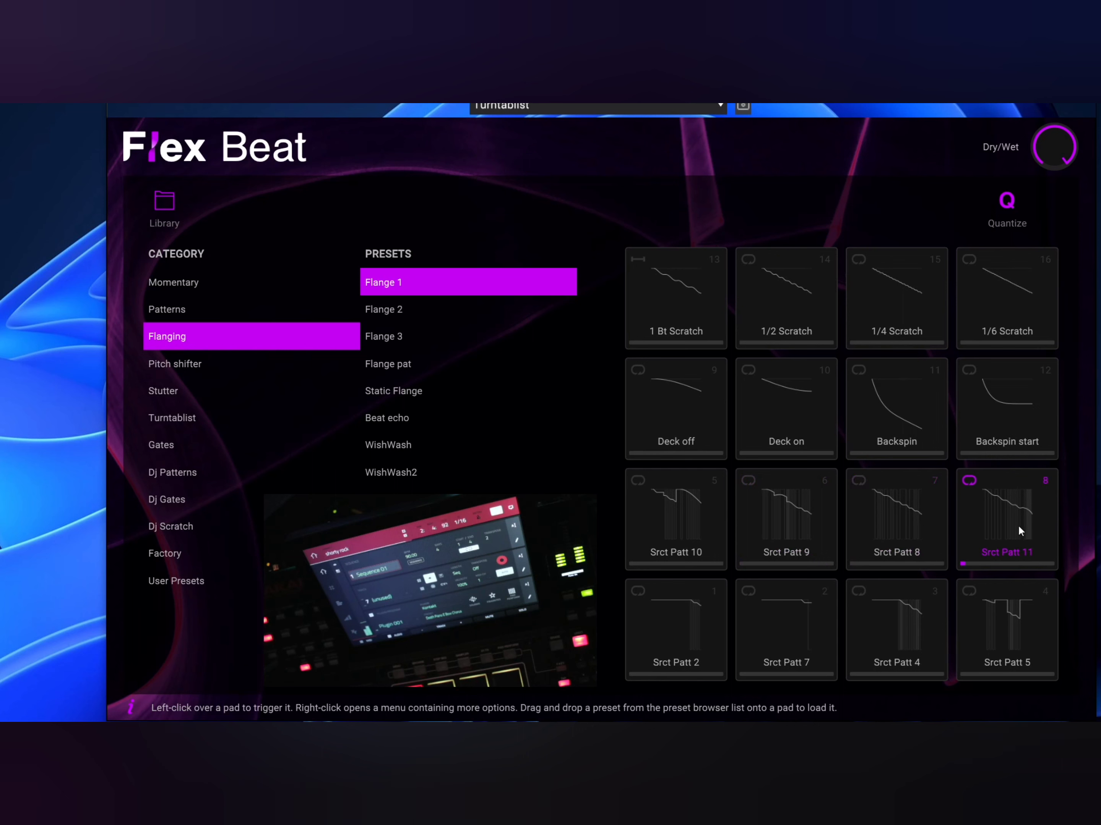
Trigger the Srct Patt 2, Srct Patt 7, Srct Patt 4 and Srct Patt 5 pads
{"action": "left_click", "coordinate": [696, 627]}
{"action": "left_click", "coordinate": [768, 628]}
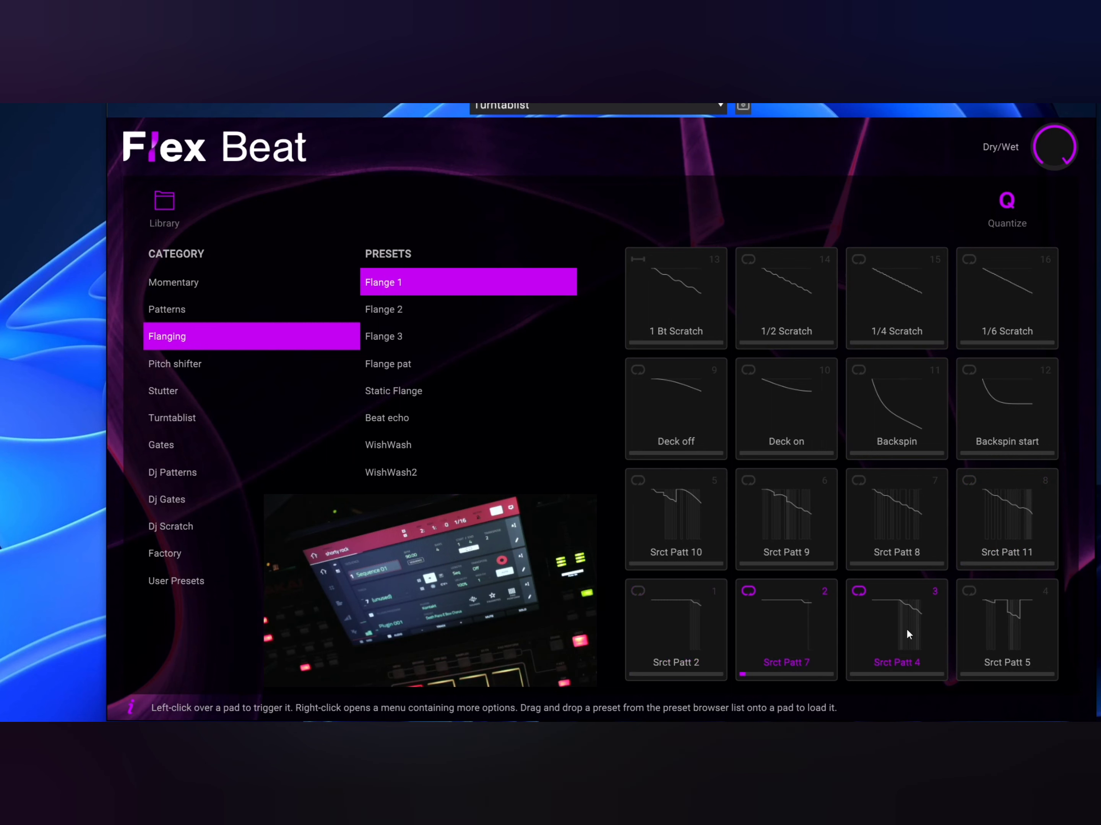
{"action": "left_click", "coordinate": [1010, 616]}
{"action": "left_click", "coordinate": [920, 629]}
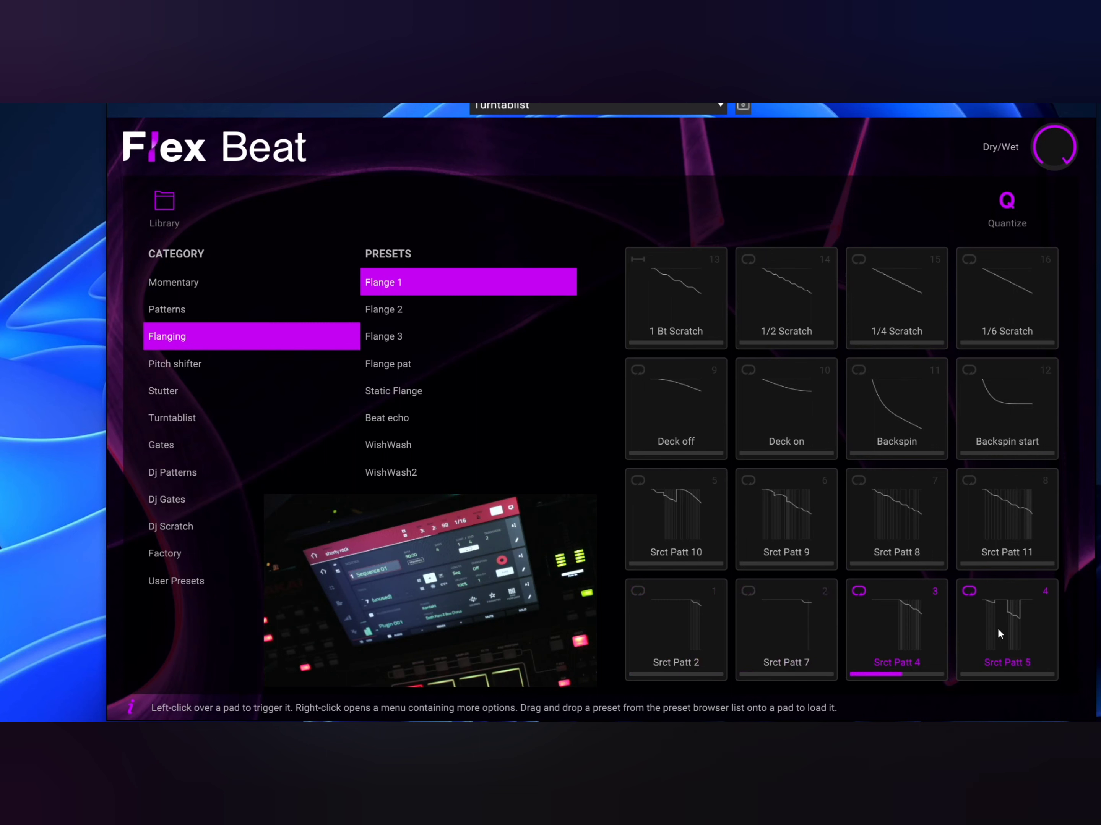
Load the Gates preset and trigger its Slw Dn Gate, Spd Up Gate, Tremolo Slw and Tremolo Fst pads
{"action": "left_click", "coordinate": [717, 104]}
{"action": "left_click", "coordinate": [654, 179]}
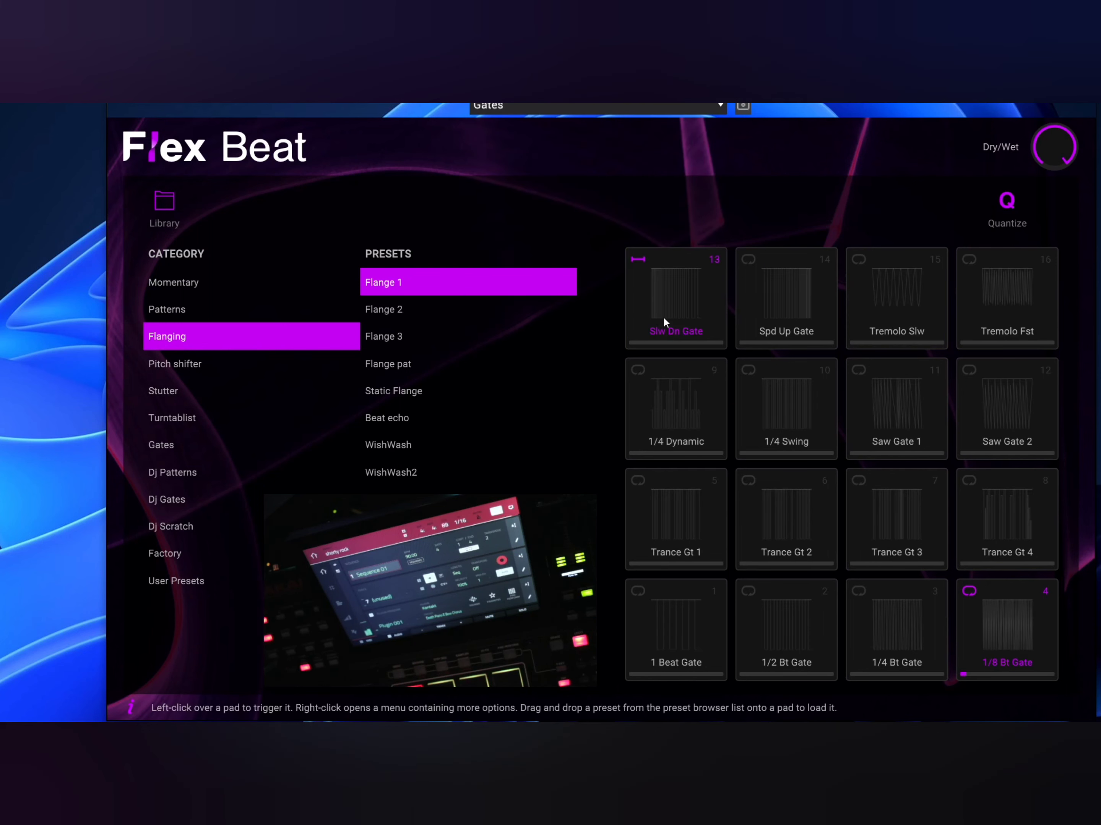
{"action": "left_click", "coordinate": [788, 308]}
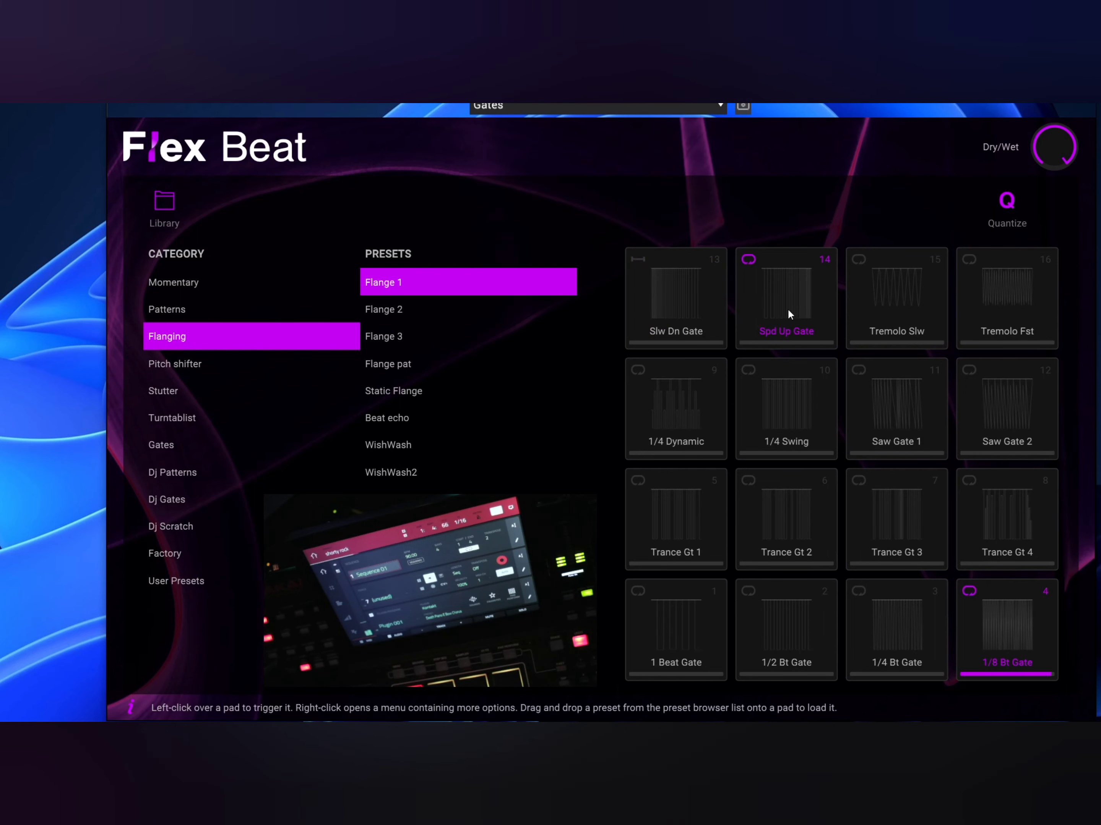
{"action": "left_click", "coordinate": [882, 293]}
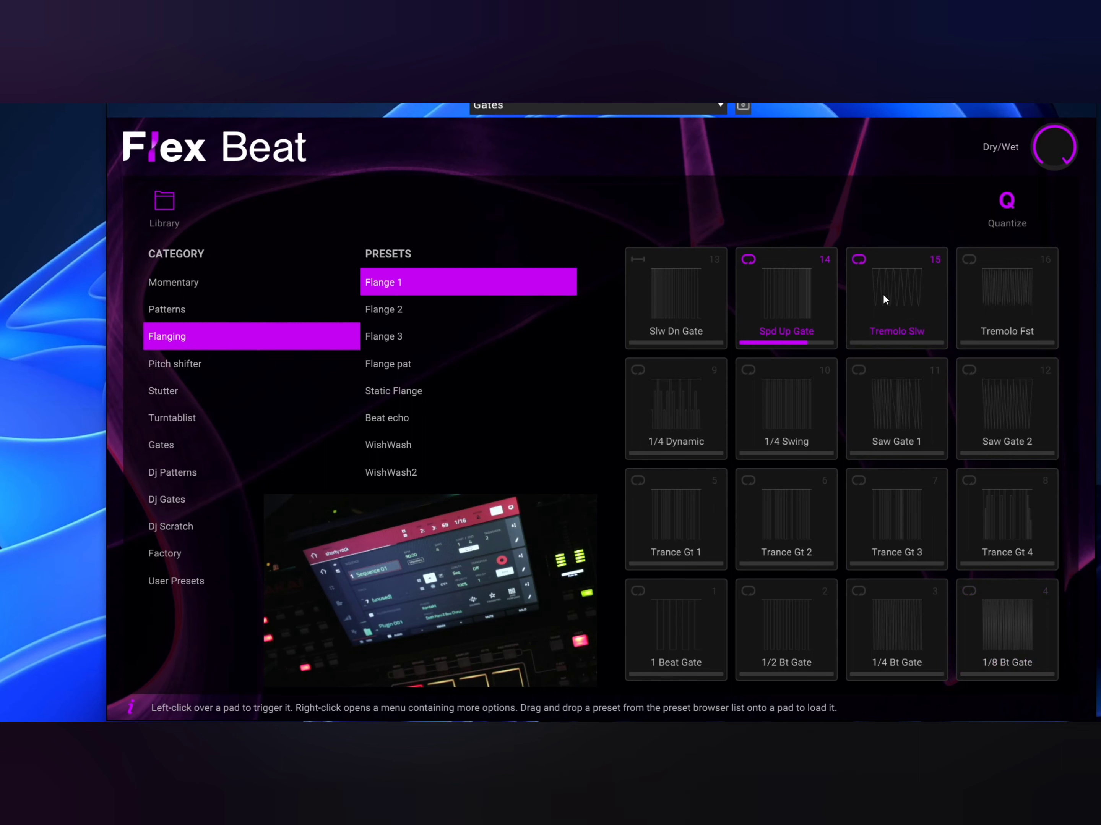
{"action": "left_click", "coordinate": [1014, 294]}
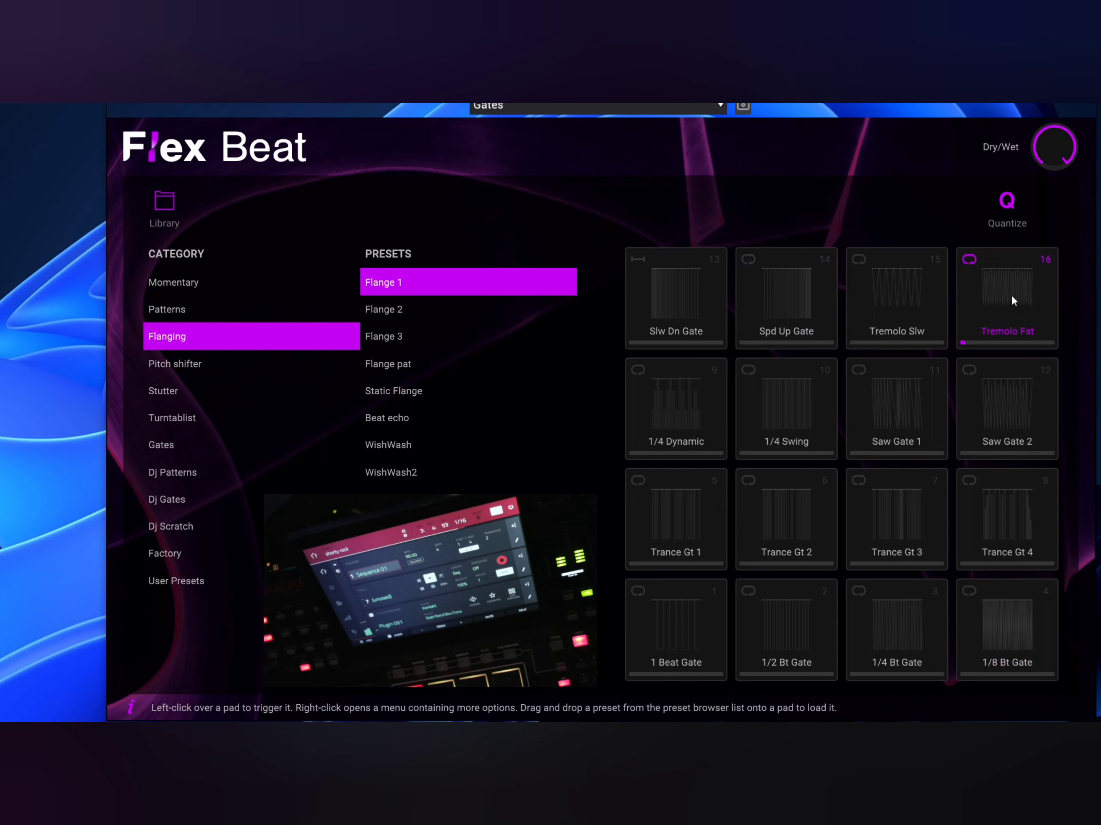
Trigger the 1/4 Dynamic, 1/4 Swing, Trance Gt 1 and Trance Gt 4 pads
{"action": "left_click", "coordinate": [681, 417]}
{"action": "left_click", "coordinate": [794, 409]}
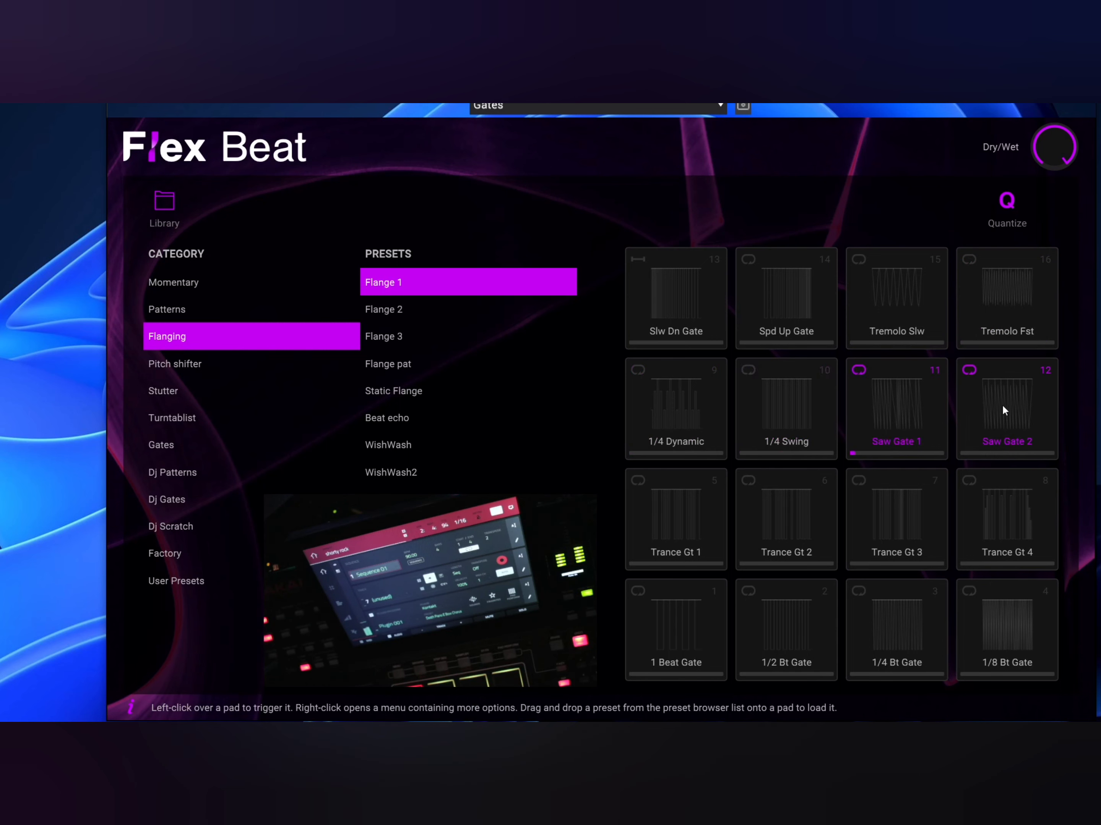
{"action": "left_click", "coordinate": [670, 520]}
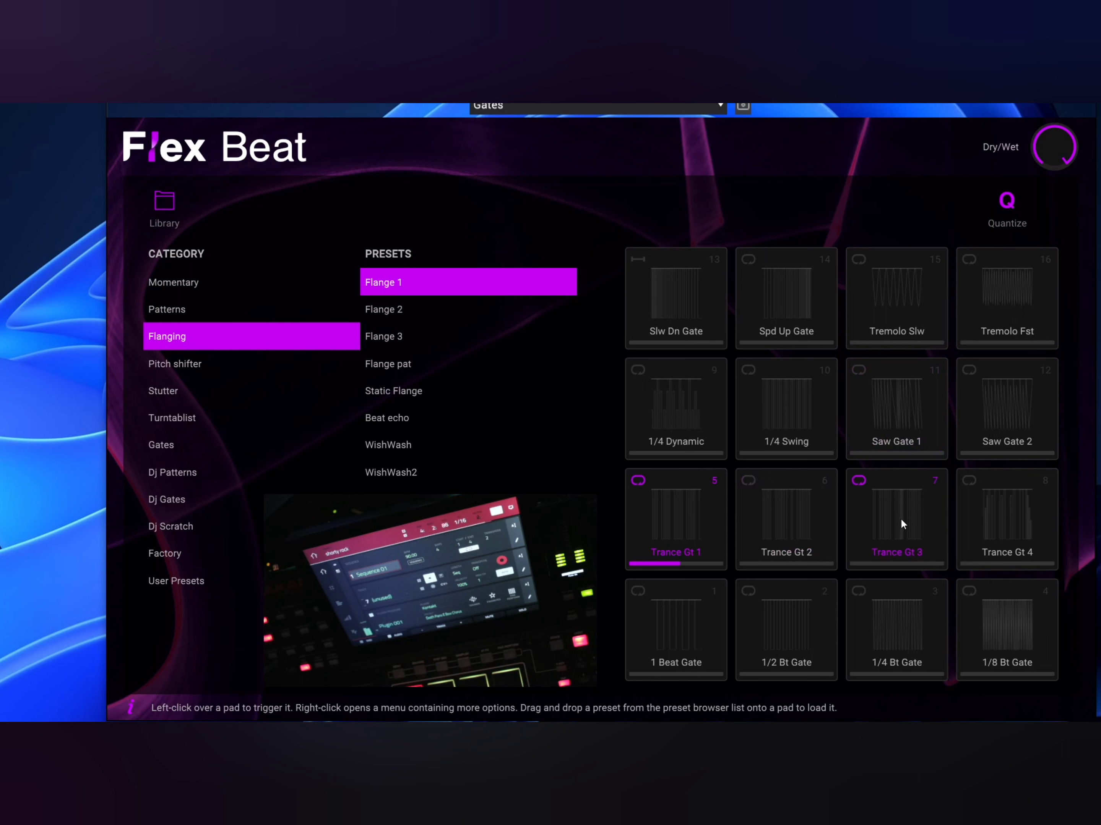
{"action": "left_click", "coordinate": [1009, 530]}
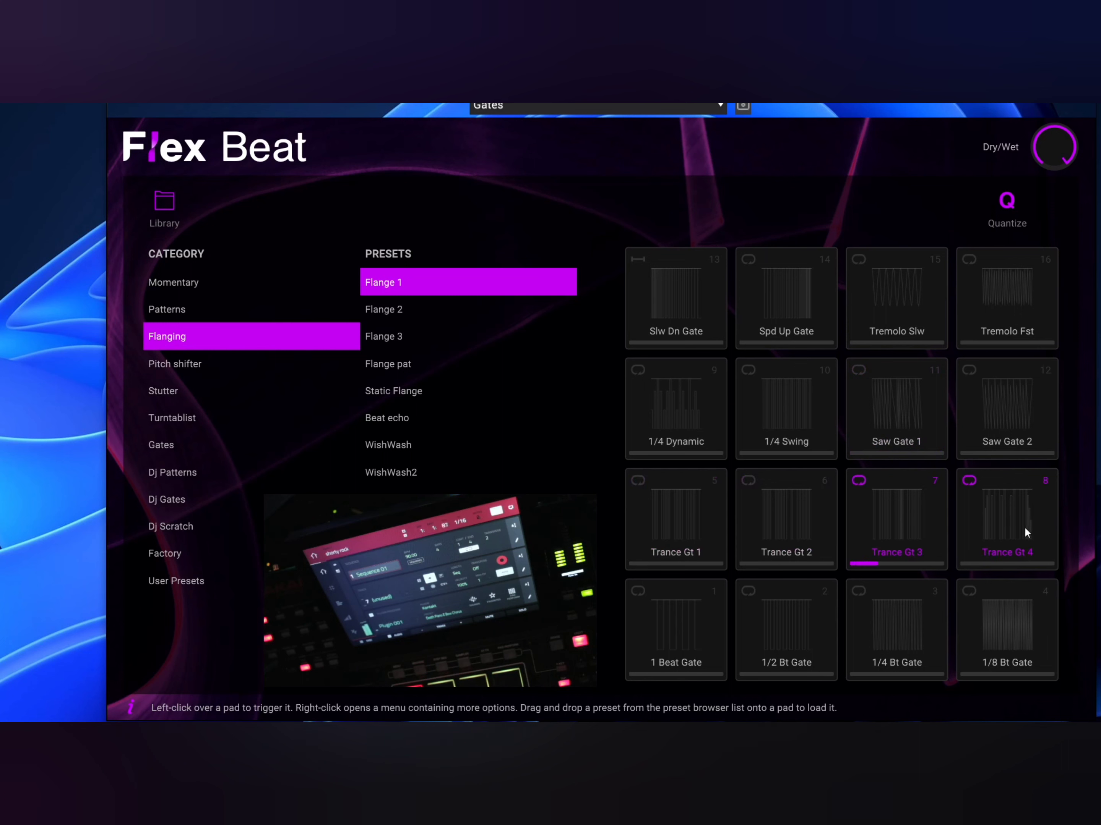
Trigger the beat gate pads in order: 1 Beat Gate, 1/2 Bt Gate, 1/4 Bt Gate and 1/8 Bt Gate
{"action": "left_click", "coordinate": [709, 648]}
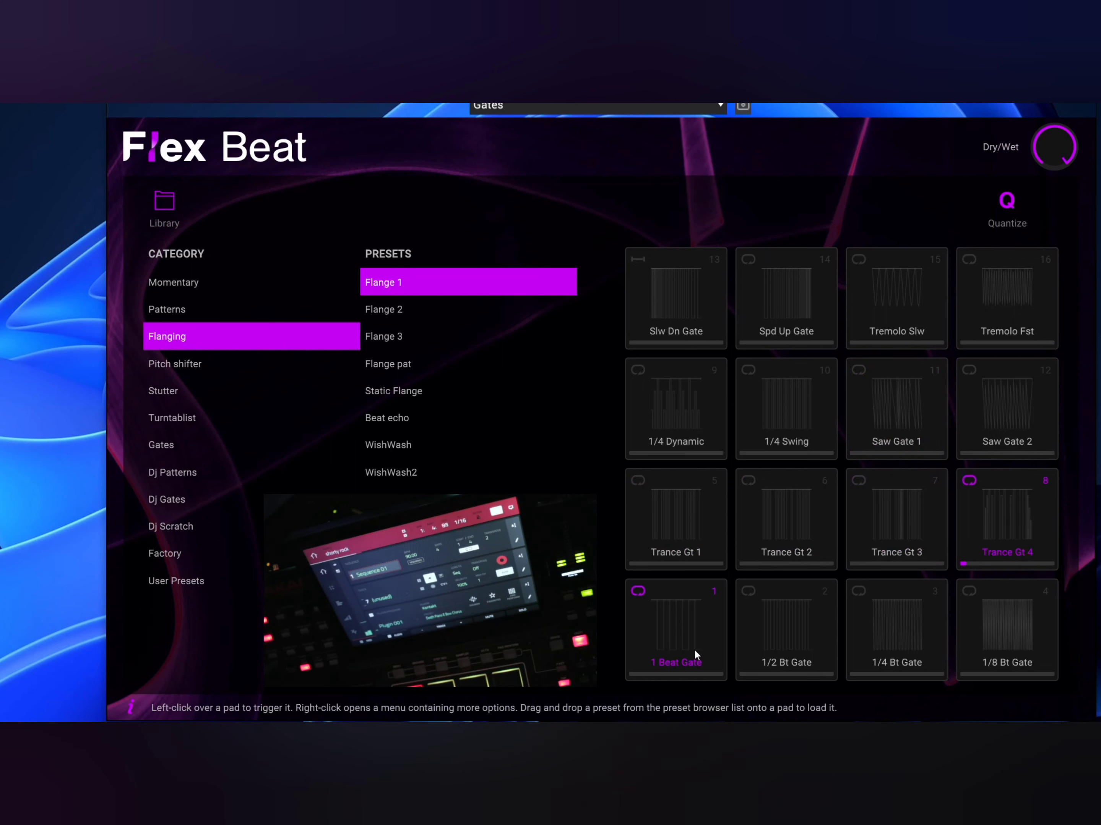
{"action": "left_click", "coordinate": [769, 650]}
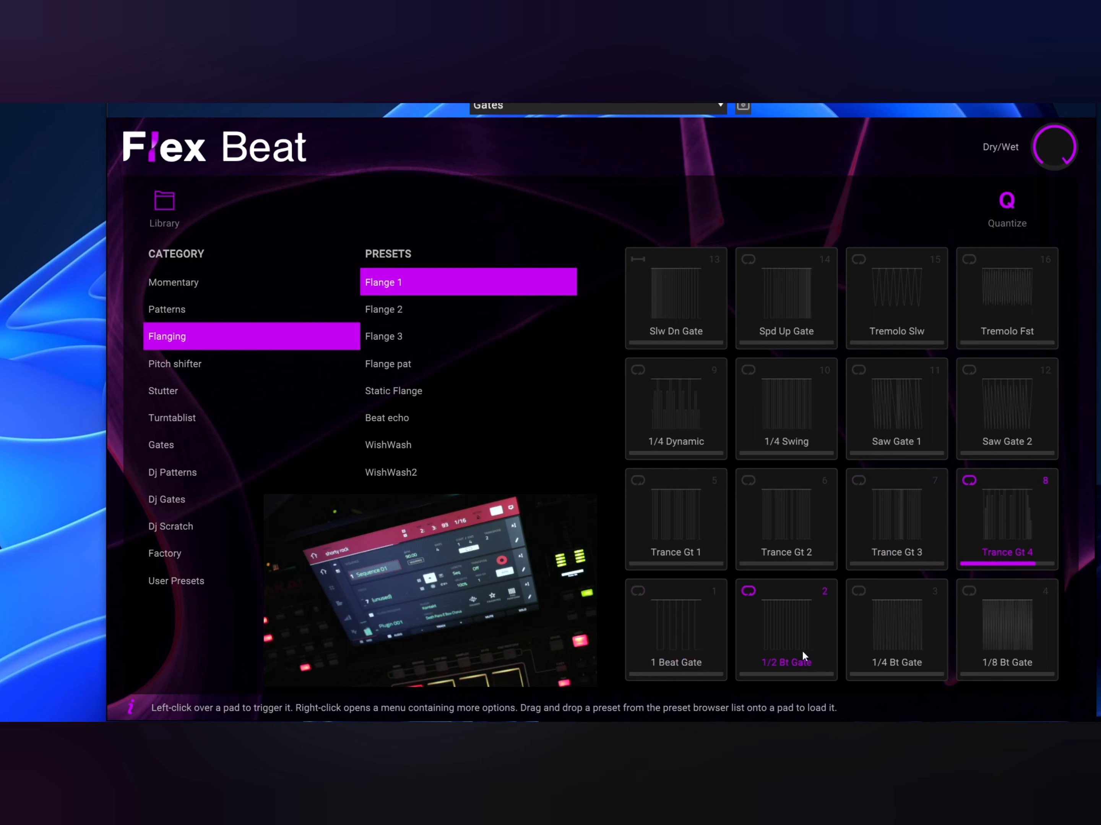
{"action": "left_click", "coordinate": [944, 648]}
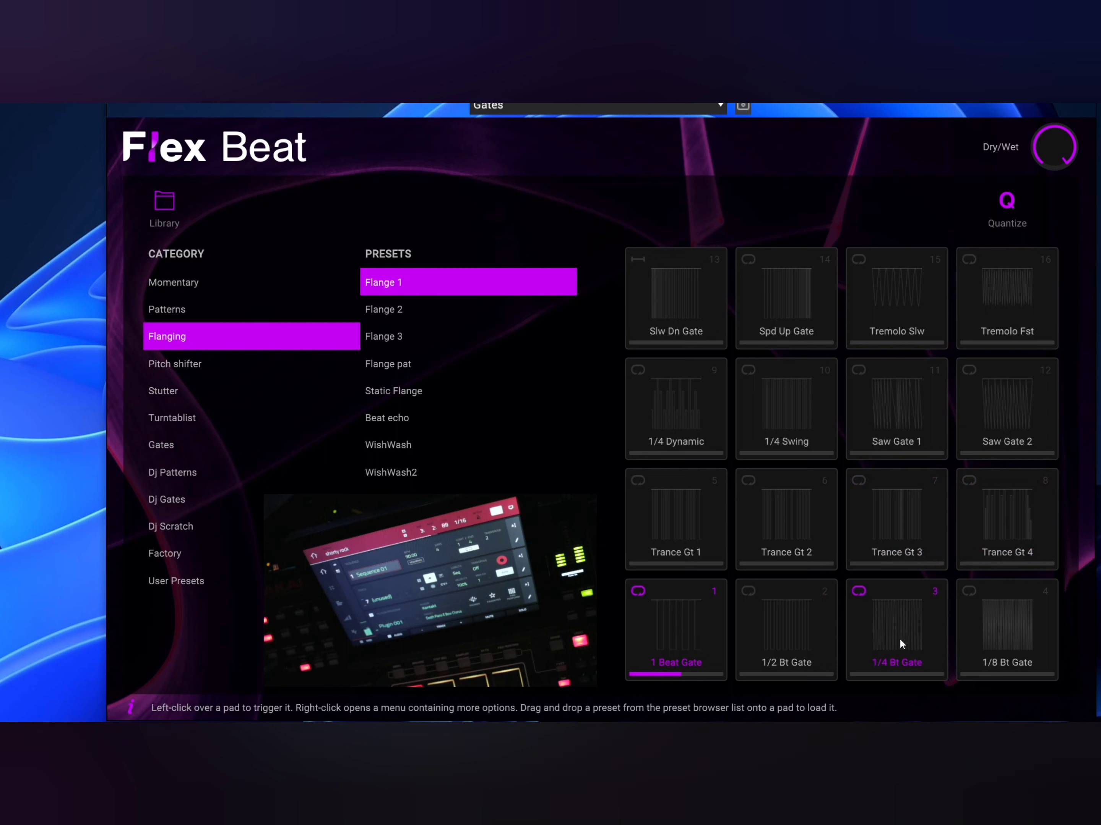
{"action": "left_click", "coordinate": [1016, 622]}
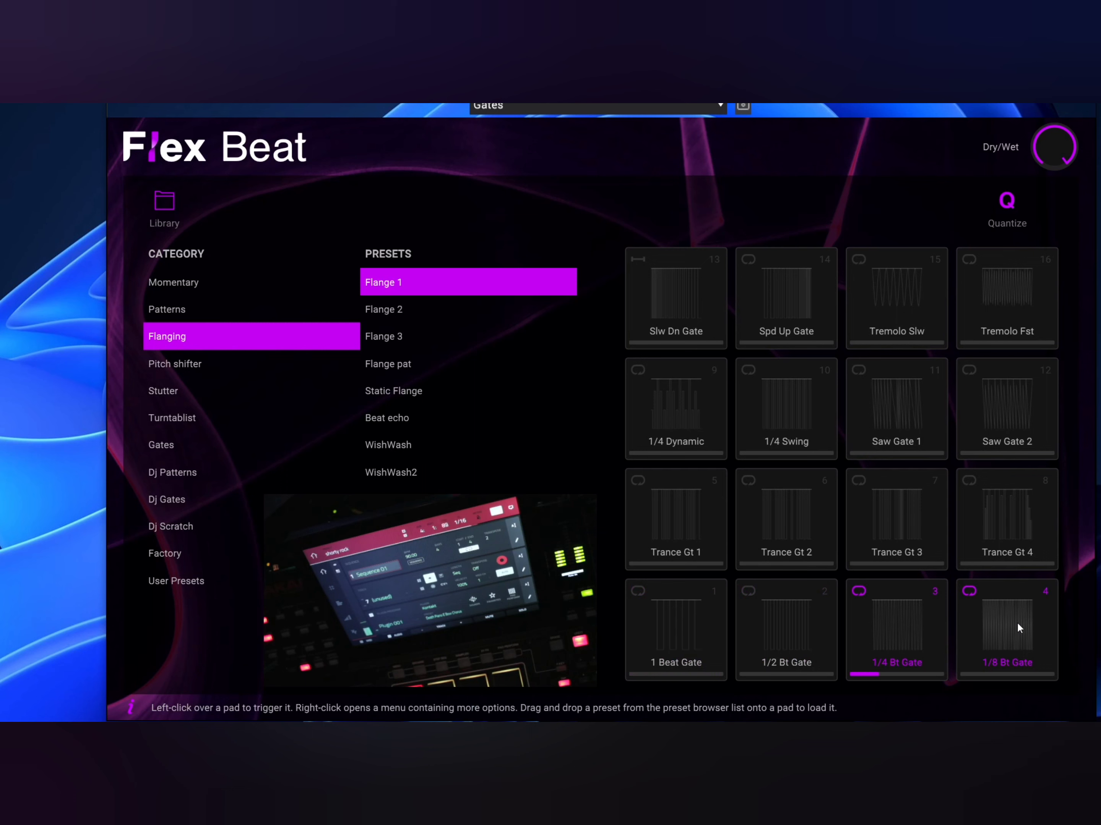
{"action": "left_click", "coordinate": [1018, 622]}
Load the Stutter preset and trigger its Inf rep 1/4, Inf rep 1/8, Inf rep 1/16 and Inf rep 1/32 pads
{"action": "left_click", "coordinate": [720, 107]}
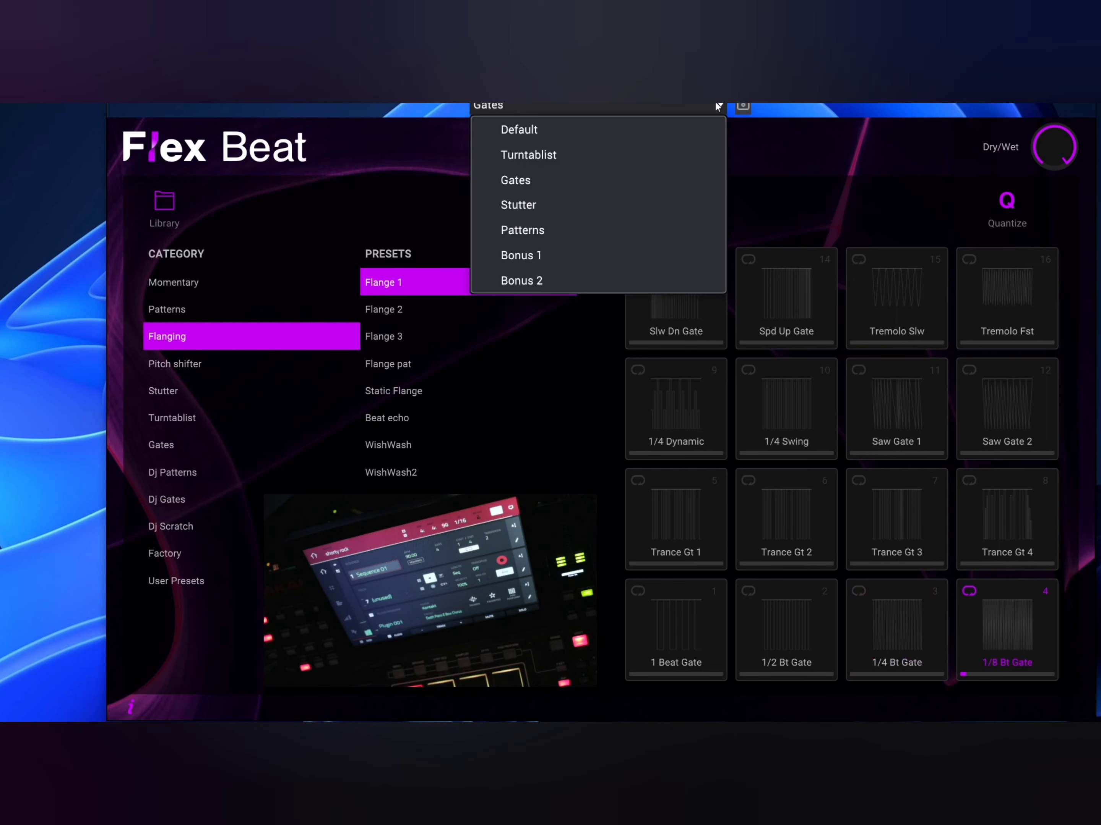
{"action": "left_click", "coordinate": [660, 200]}
{"action": "left_click", "coordinate": [689, 290]}
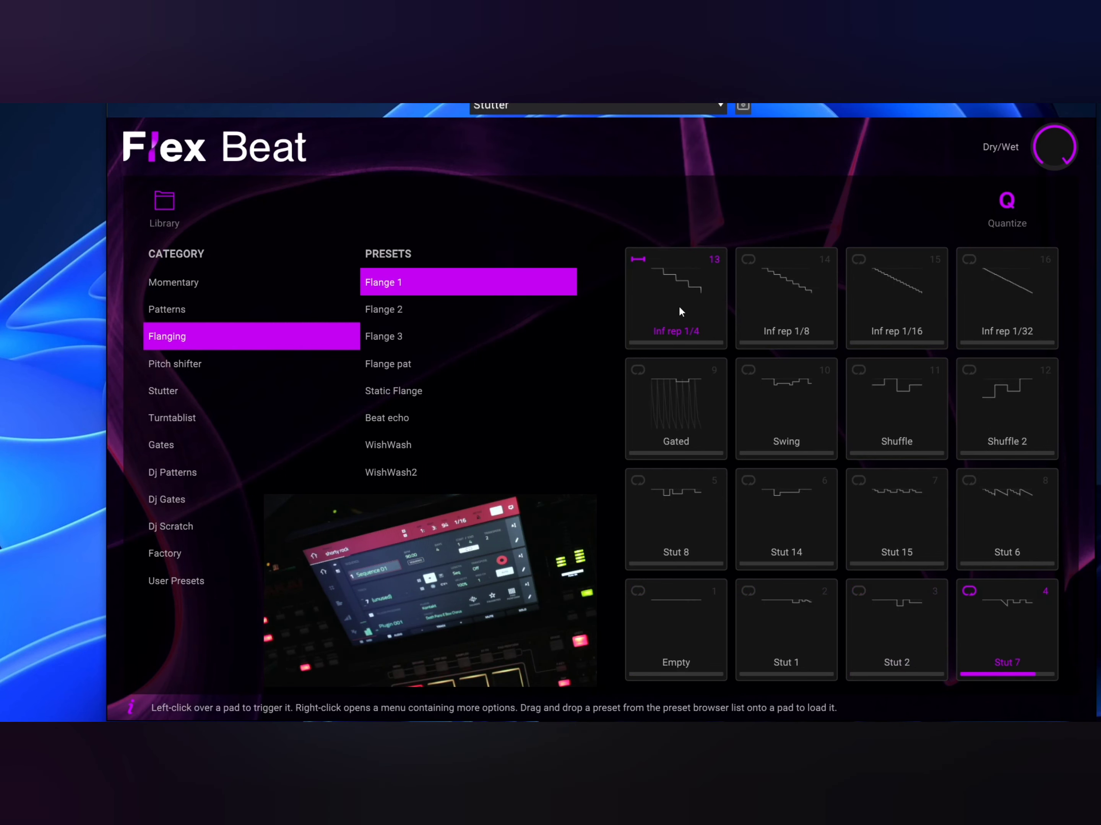
{"action": "left_click", "coordinate": [754, 305]}
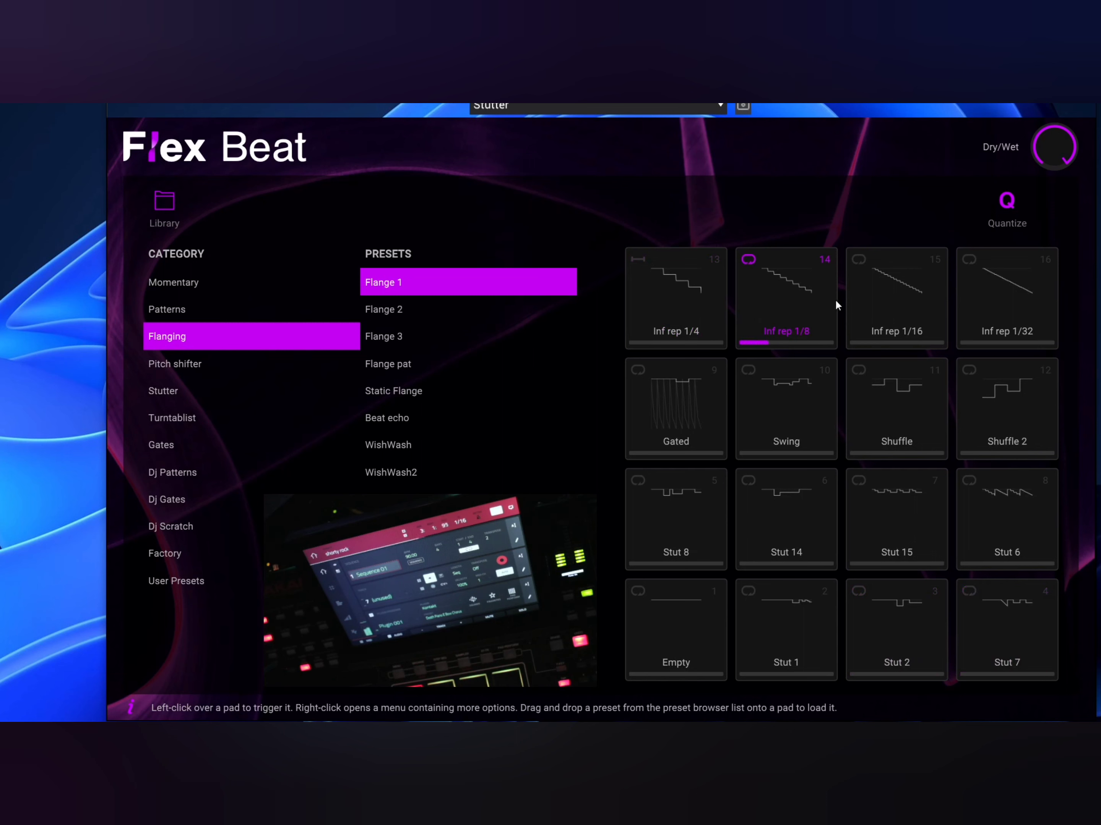
{"action": "left_click", "coordinate": [897, 303]}
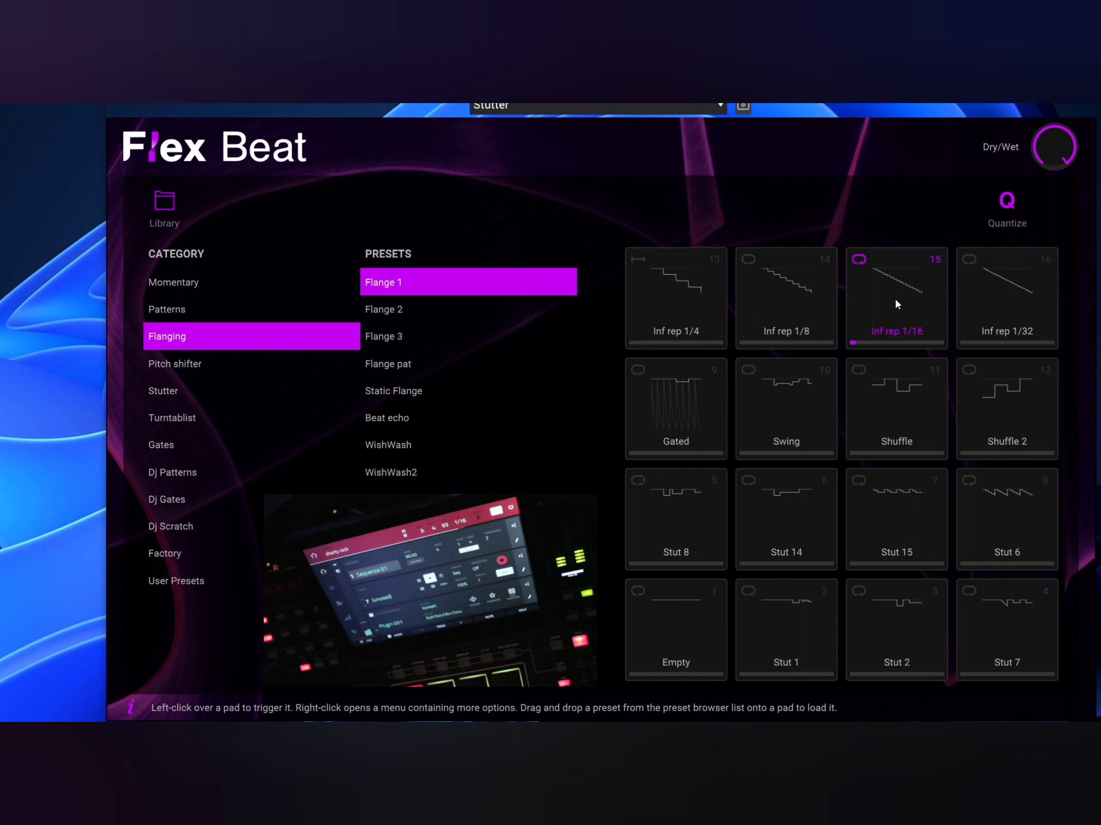
{"action": "left_click", "coordinate": [987, 307]}
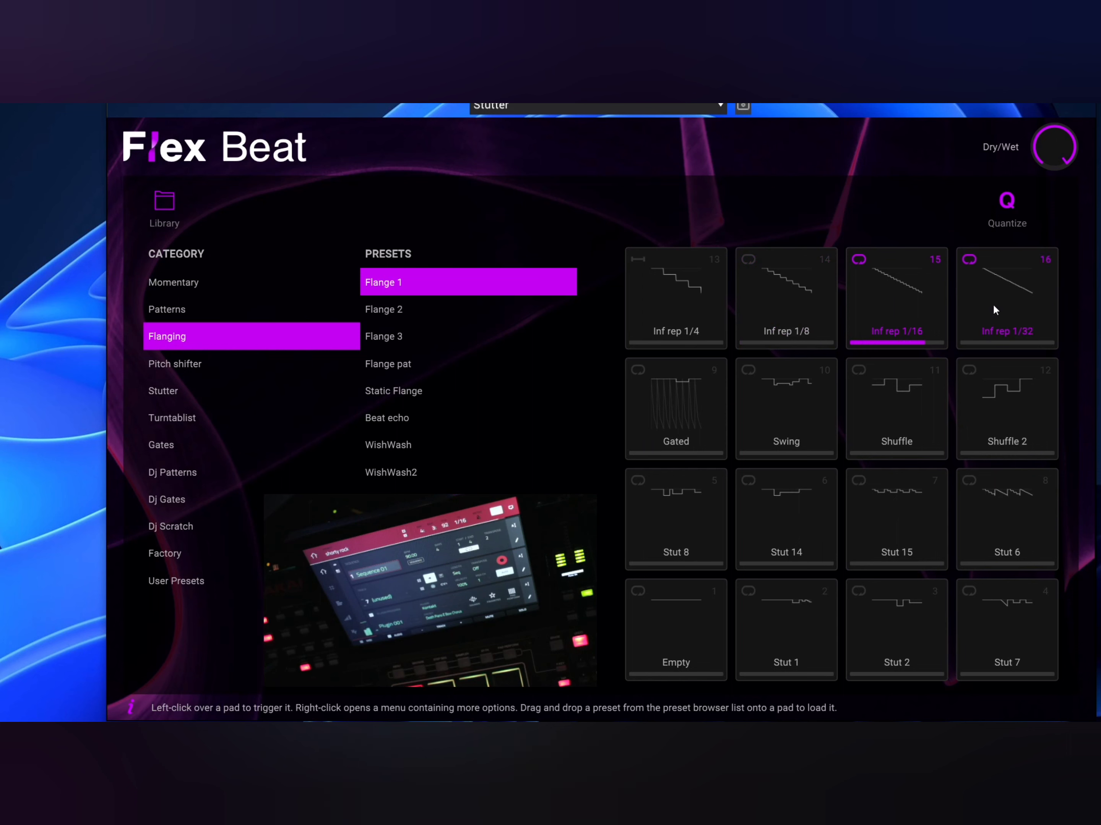
Trigger the Gated pad, return to the Empty pad and cue the Inf rep 1/8 pad
{"action": "left_click", "coordinate": [896, 404]}
{"action": "left_click", "coordinate": [672, 413]}
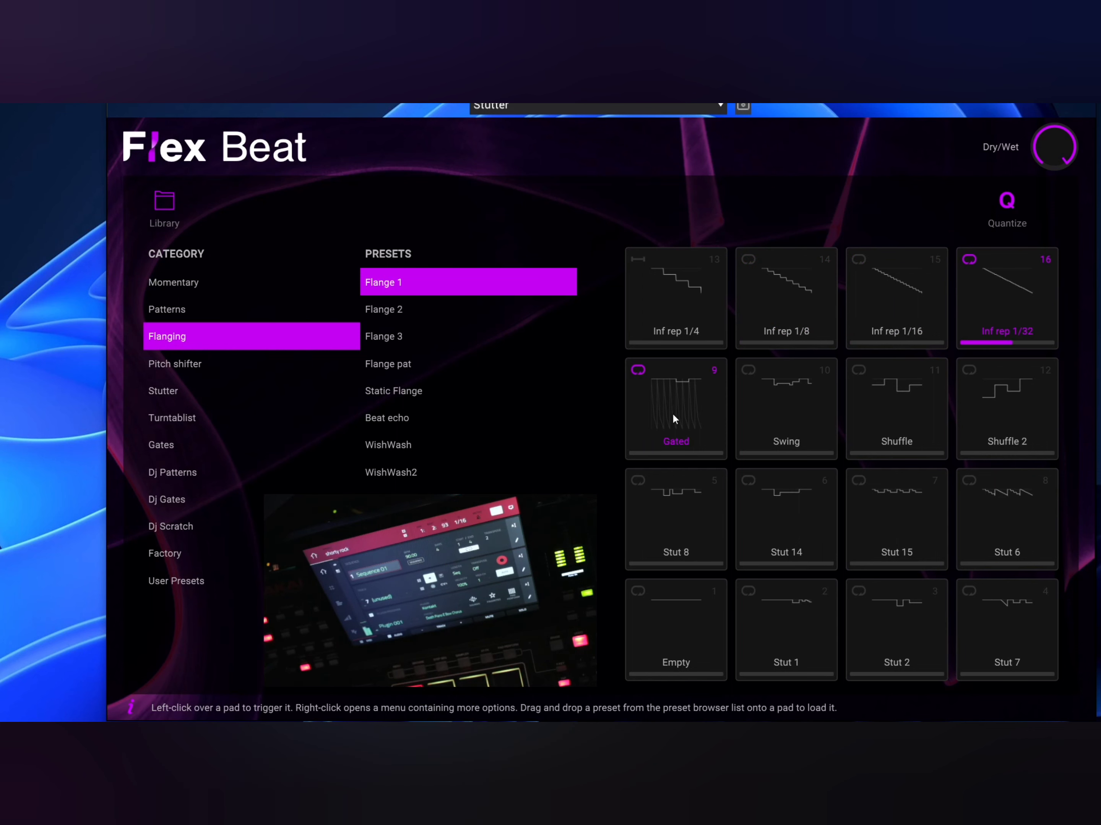
{"action": "left_click", "coordinate": [667, 520]}
{"action": "left_click", "coordinate": [658, 647]}
{"action": "left_click", "coordinate": [777, 306]}
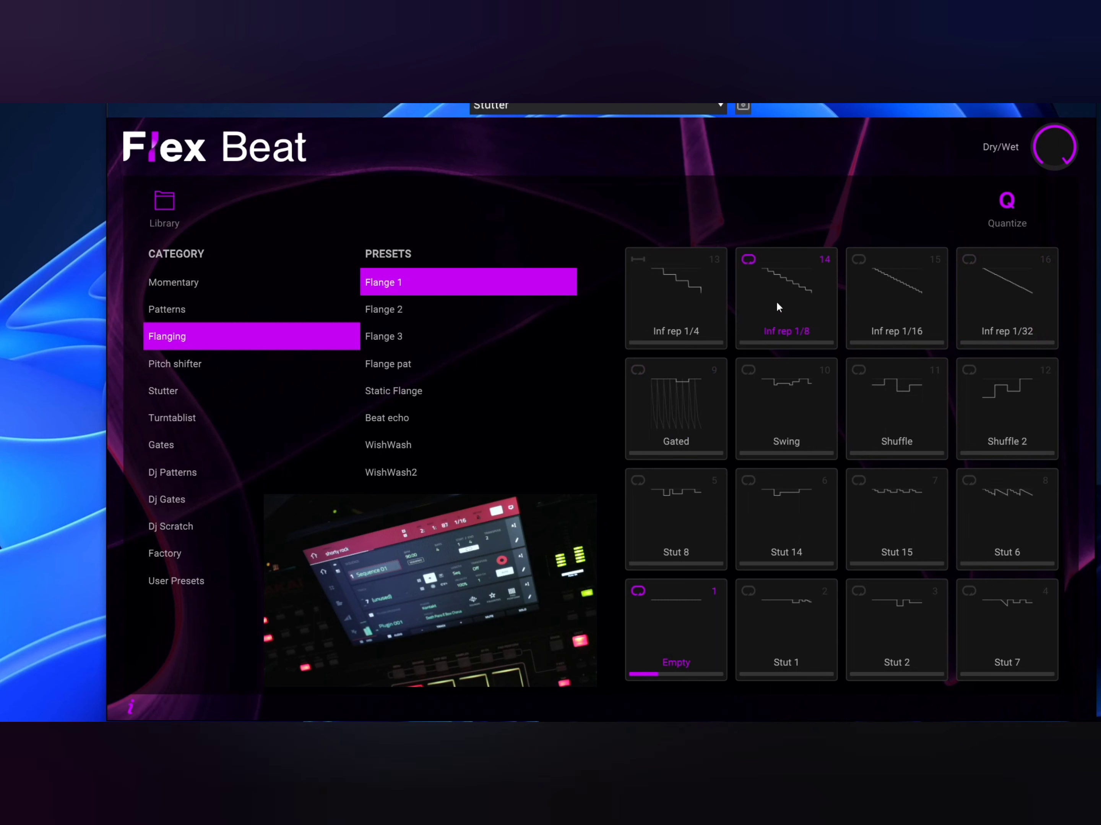
Trigger the Gated and Swing pads, return to Empty, and trigger the Shuffle and Shuffle 2 pads
{"action": "left_click", "coordinate": [667, 423]}
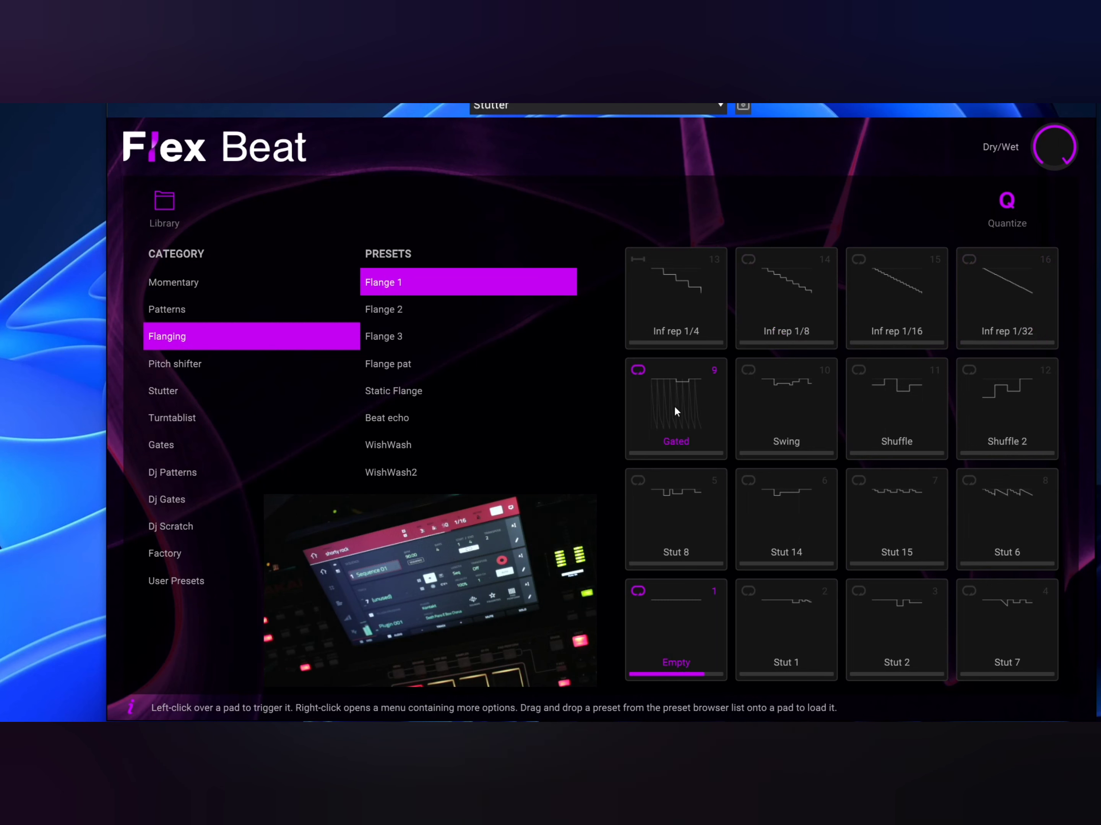
{"action": "left_click", "coordinate": [786, 409]}
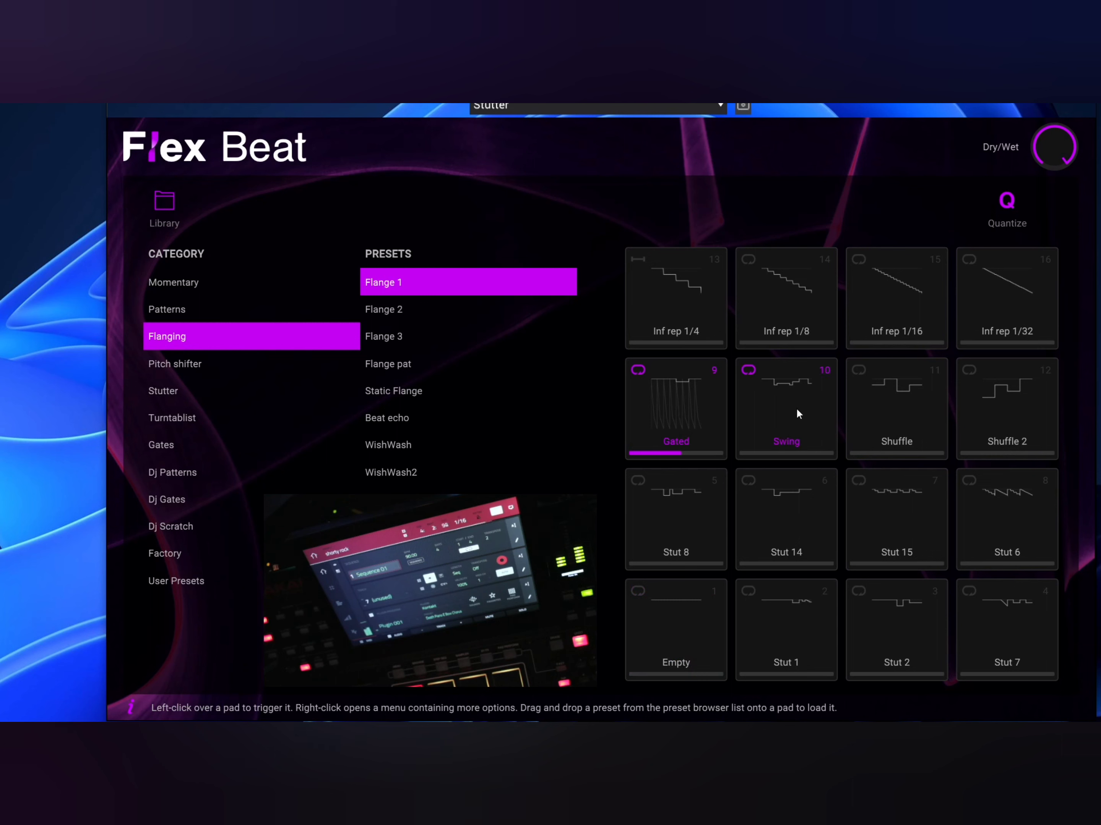
{"action": "left_click", "coordinate": [699, 544]}
{"action": "left_click", "coordinate": [679, 645]}
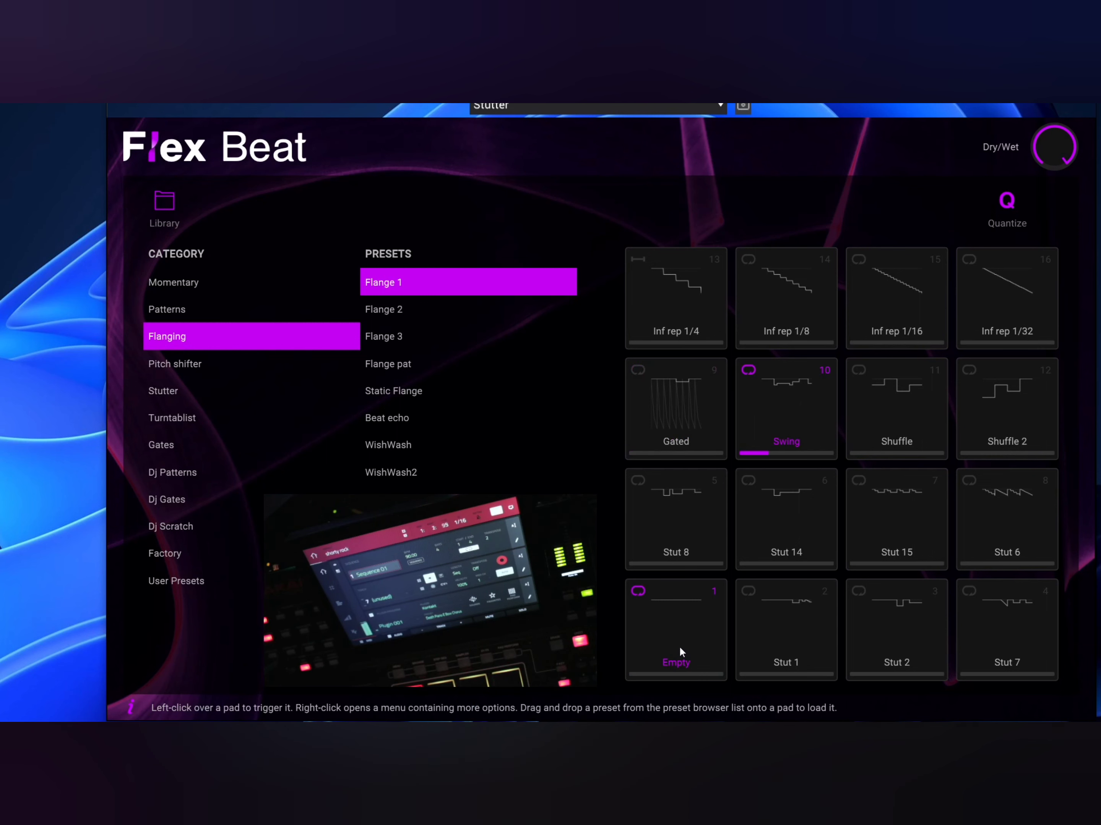
{"action": "left_click", "coordinate": [906, 383]}
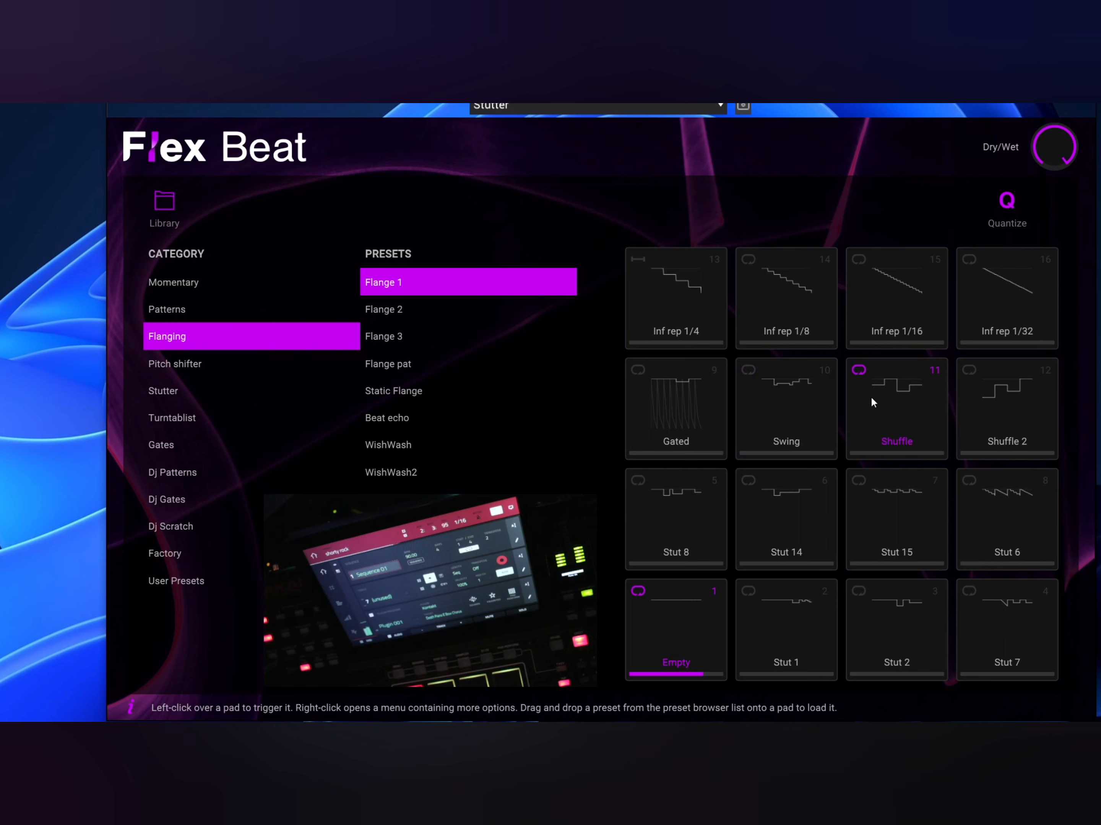
{"action": "left_click", "coordinate": [1015, 405]}
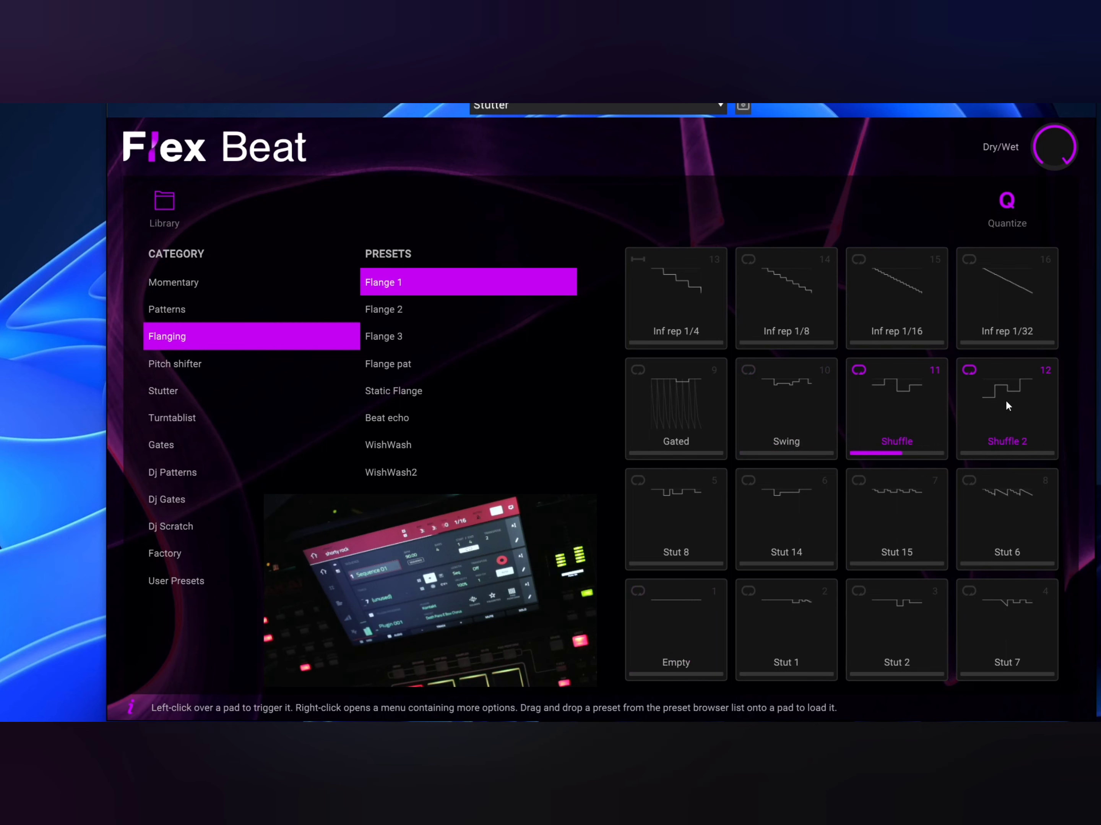
Trigger the Stut 8, Stut 14, Stut 15 and Stut 6 pads in order and cue the Empty pad
{"action": "left_click", "coordinate": [658, 533]}
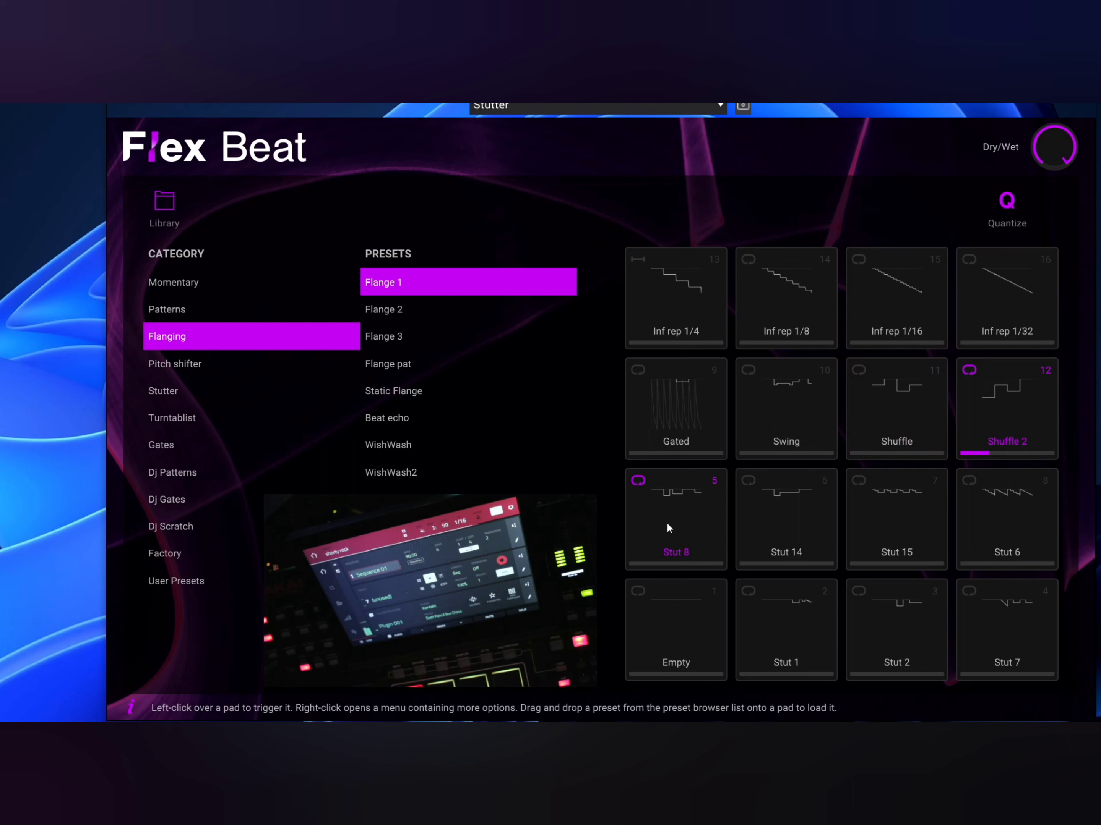
{"action": "left_click", "coordinate": [798, 523]}
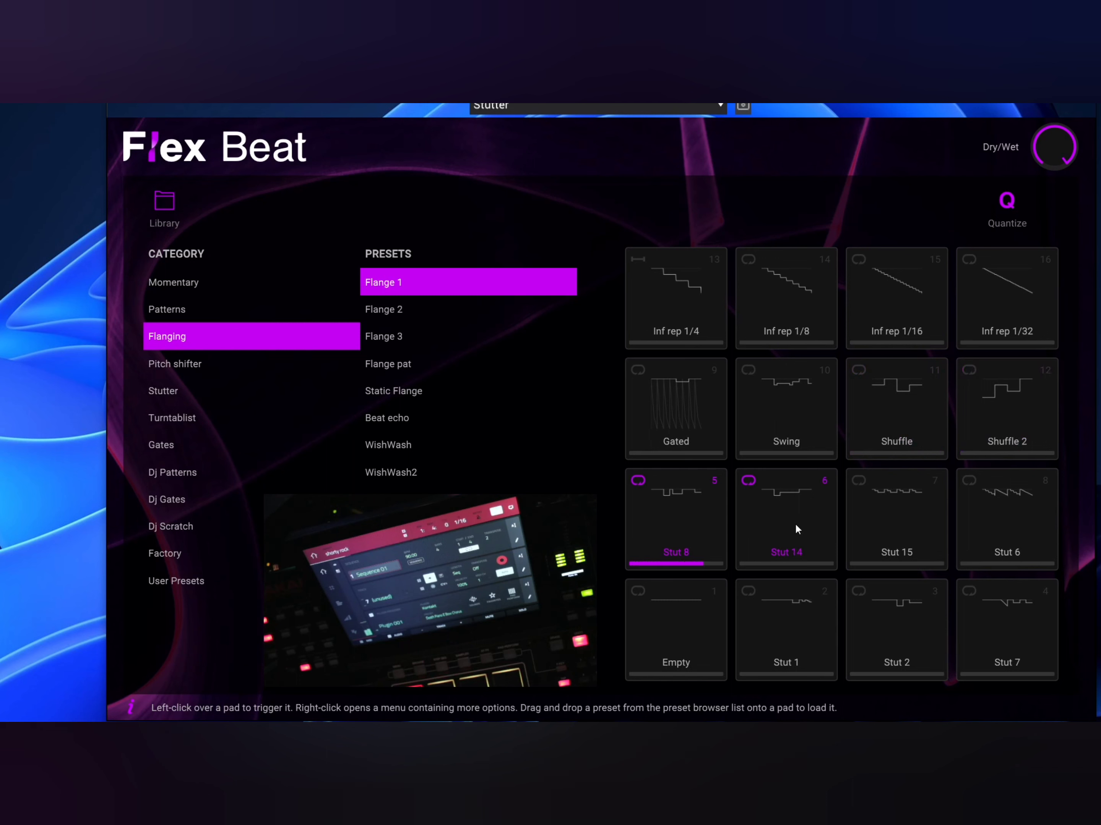
{"action": "left_click", "coordinate": [968, 526]}
{"action": "left_click", "coordinate": [909, 525]}
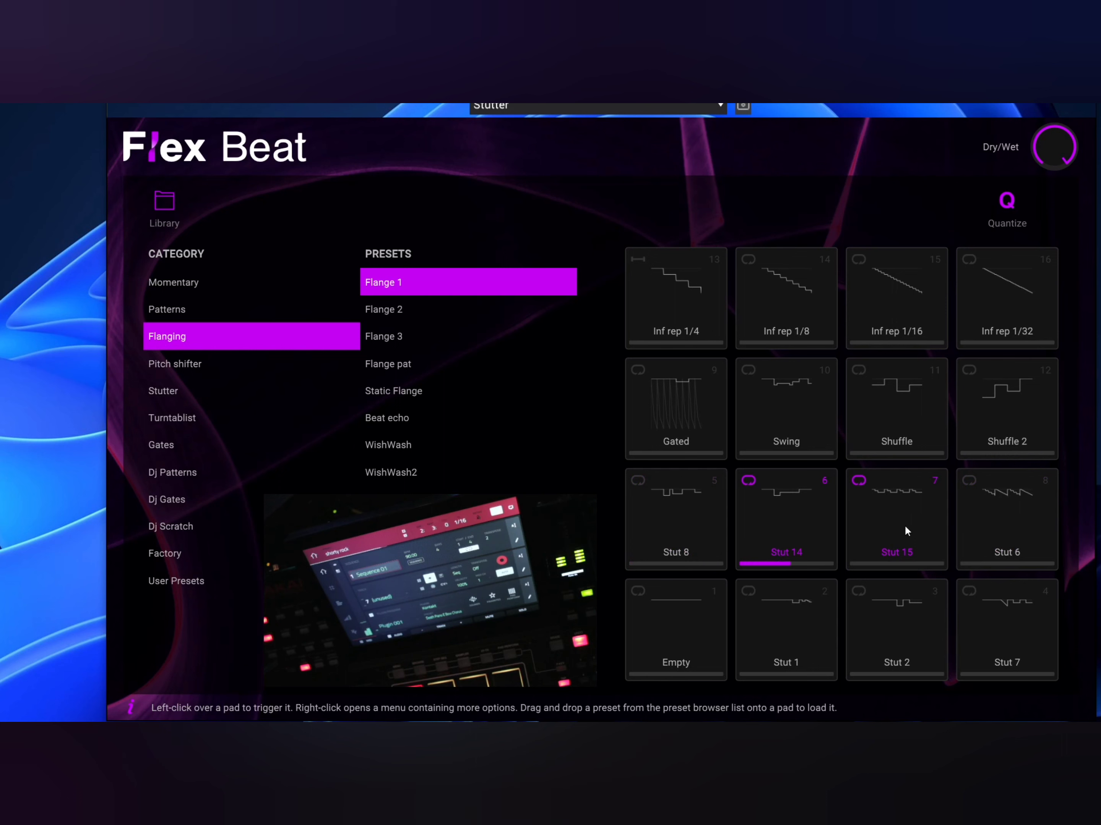
{"action": "left_click", "coordinate": [996, 513]}
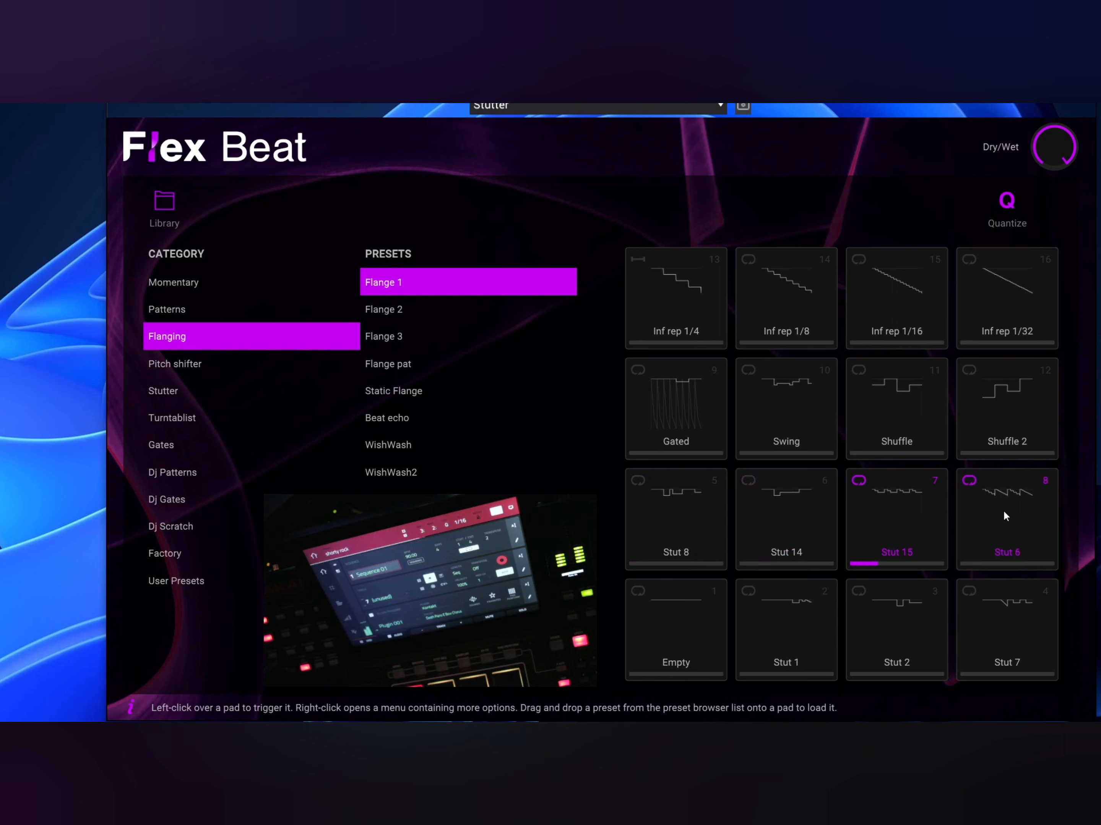
{"action": "left_click", "coordinate": [782, 560]}
{"action": "left_click", "coordinate": [688, 643]}
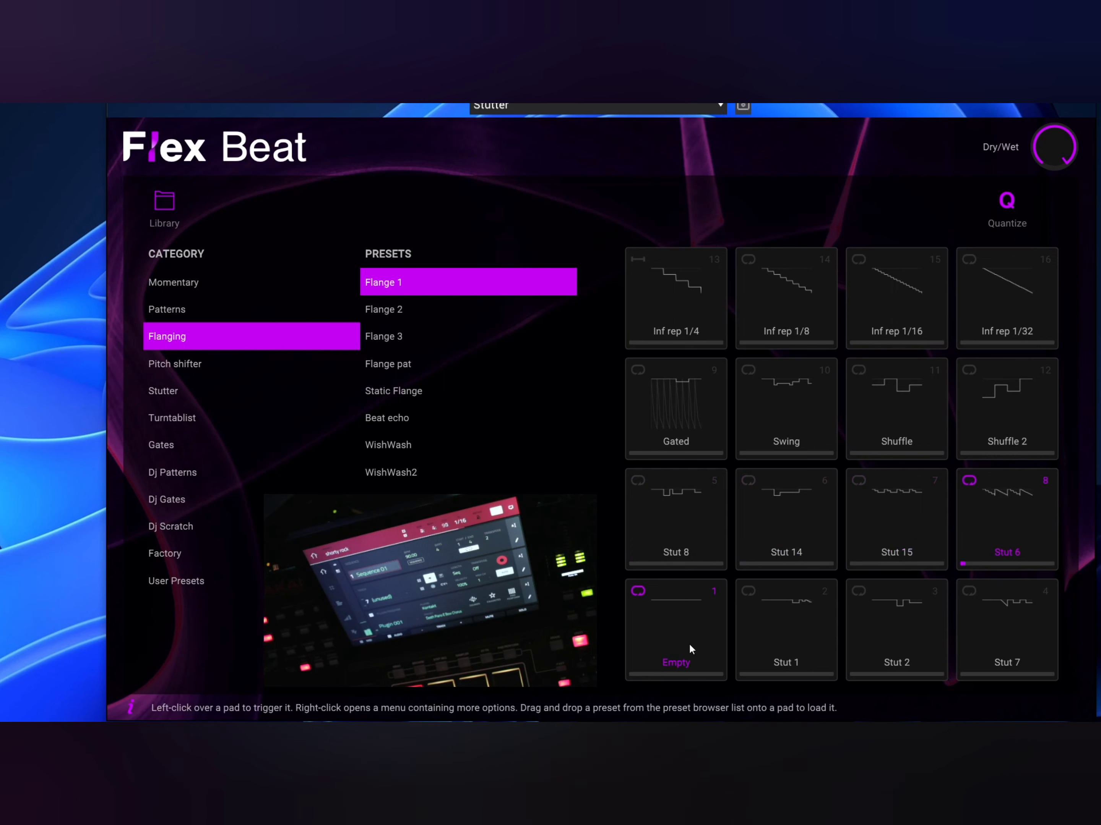
Trigger the Stut 2 and Stut 7 pads and return to the Empty pad
{"action": "left_click", "coordinate": [824, 637]}
{"action": "left_click", "coordinate": [888, 638]}
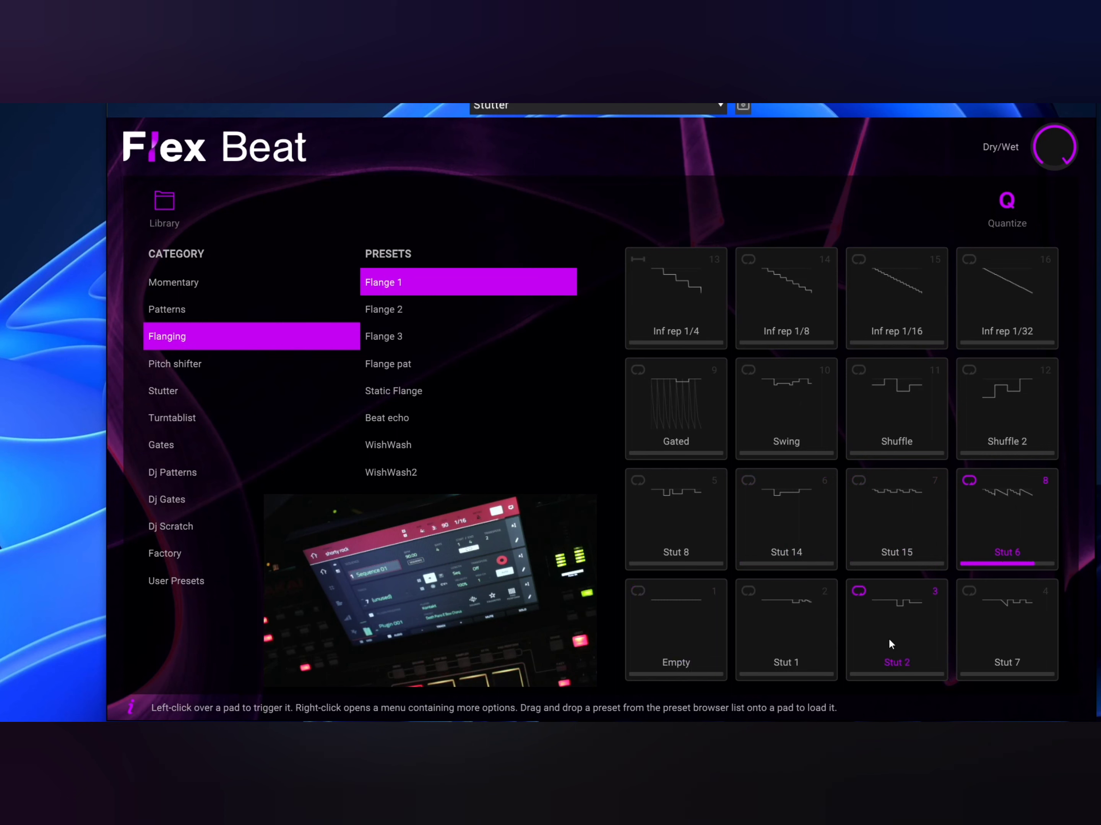
{"action": "left_click", "coordinate": [1006, 636]}
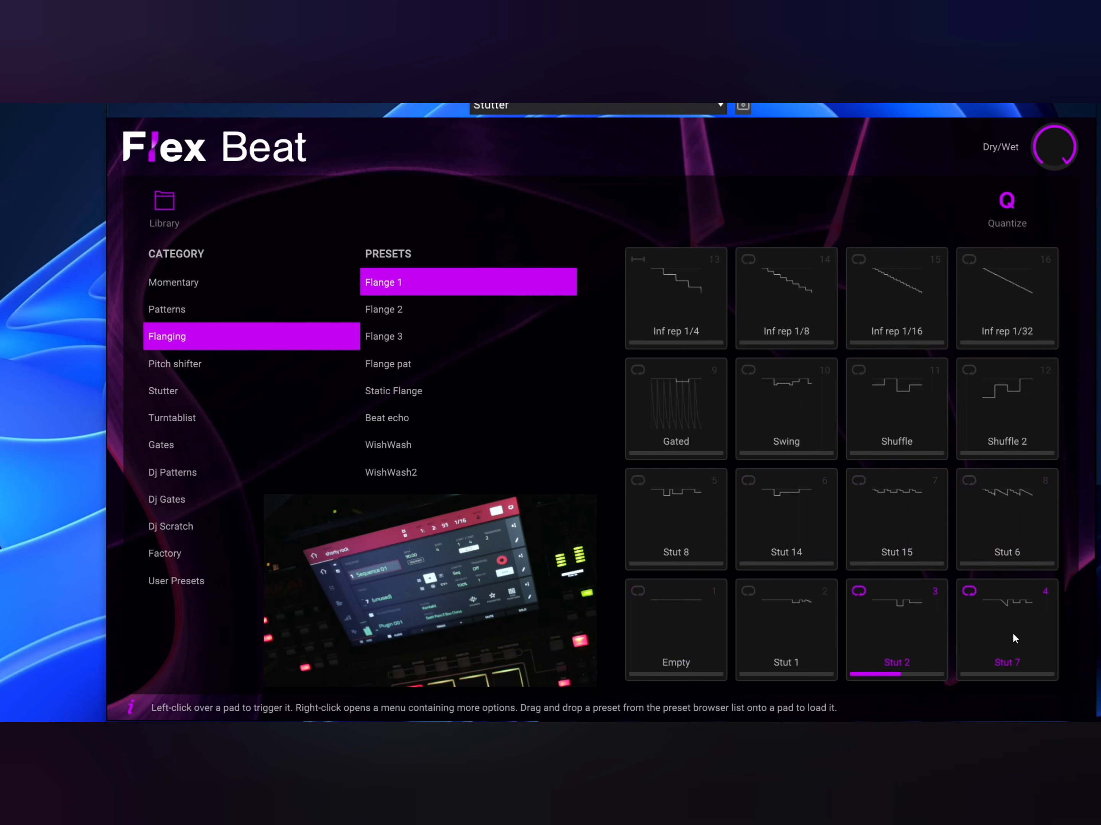
{"action": "left_click", "coordinate": [747, 636]}
{"action": "left_click", "coordinate": [681, 636]}
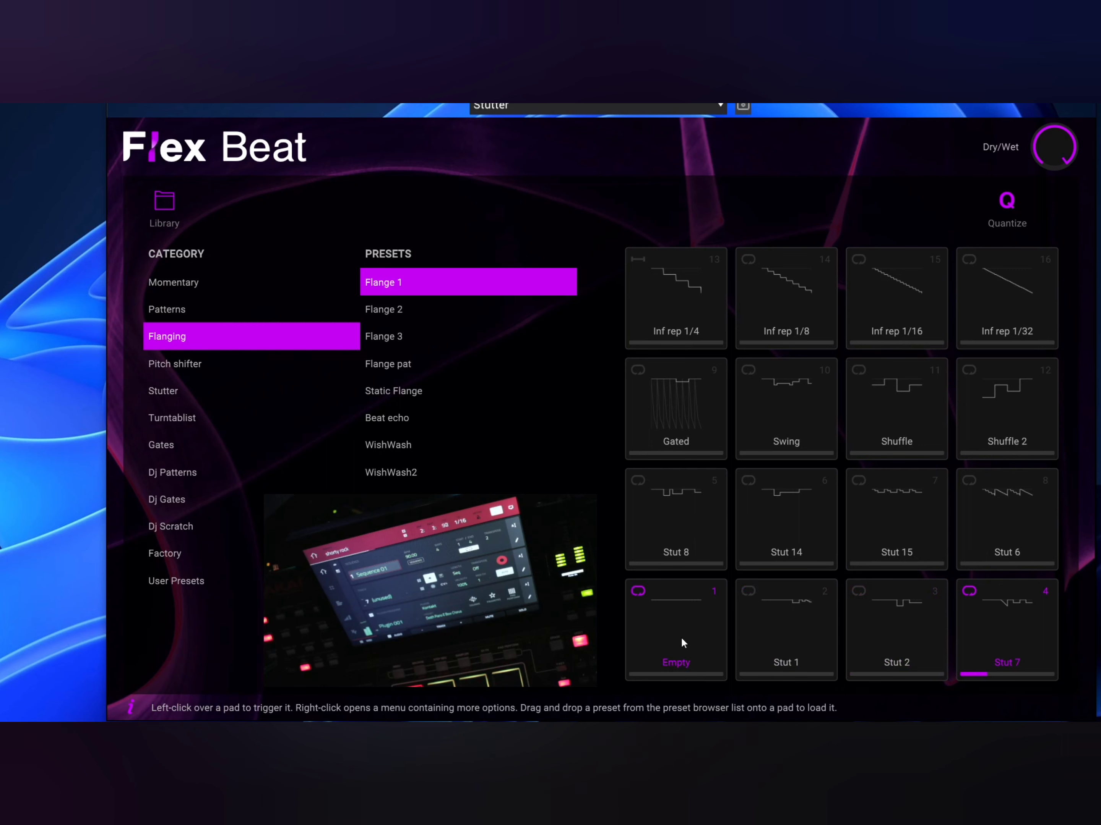
{"action": "left_click", "coordinate": [683, 637]}
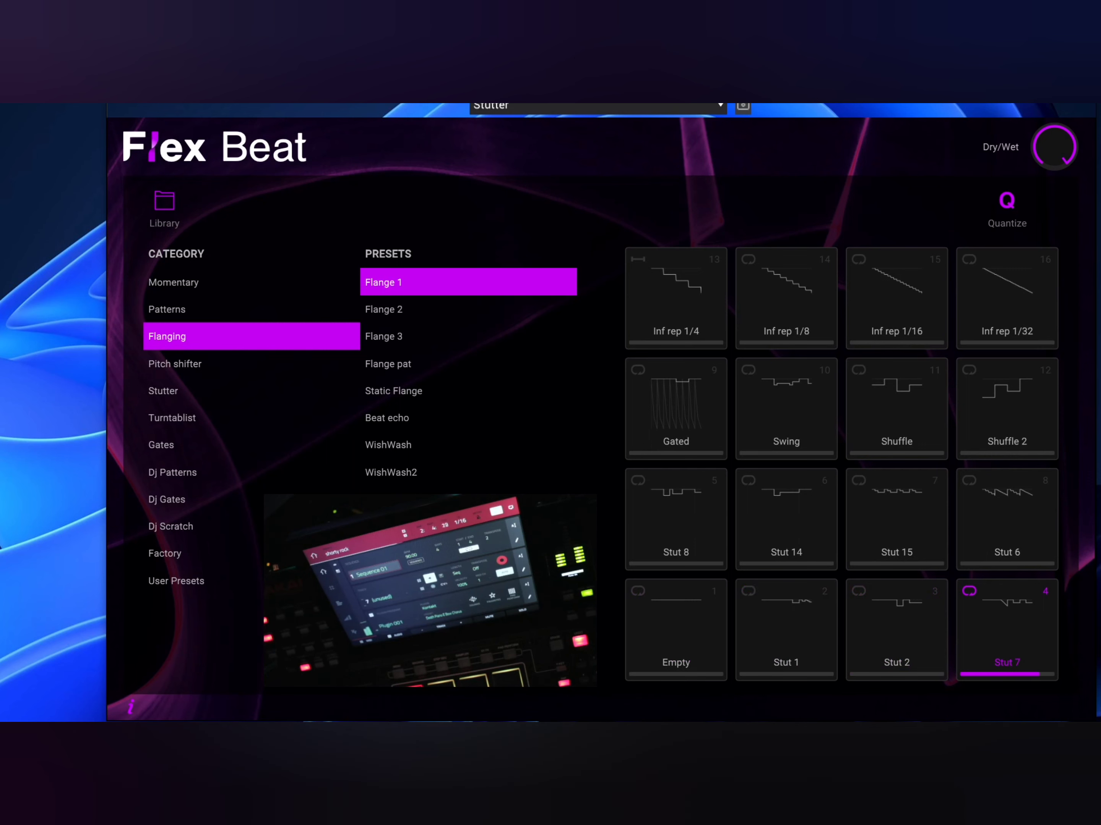
Load the Patterns preset and trigger its Chaos 1, Chaos 3, Chaos 7 and Chaos 11 pads
{"action": "left_click", "coordinate": [716, 107]}
{"action": "left_click", "coordinate": [674, 240]}
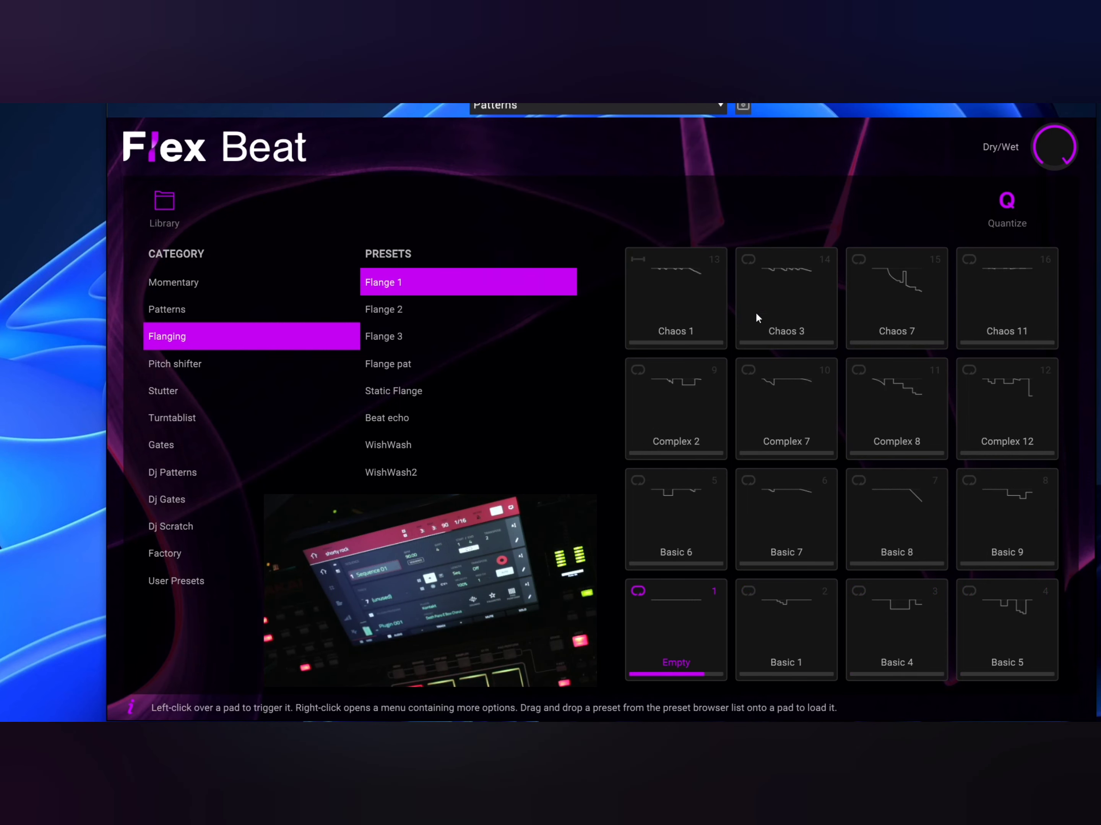
{"action": "left_click", "coordinate": [662, 304]}
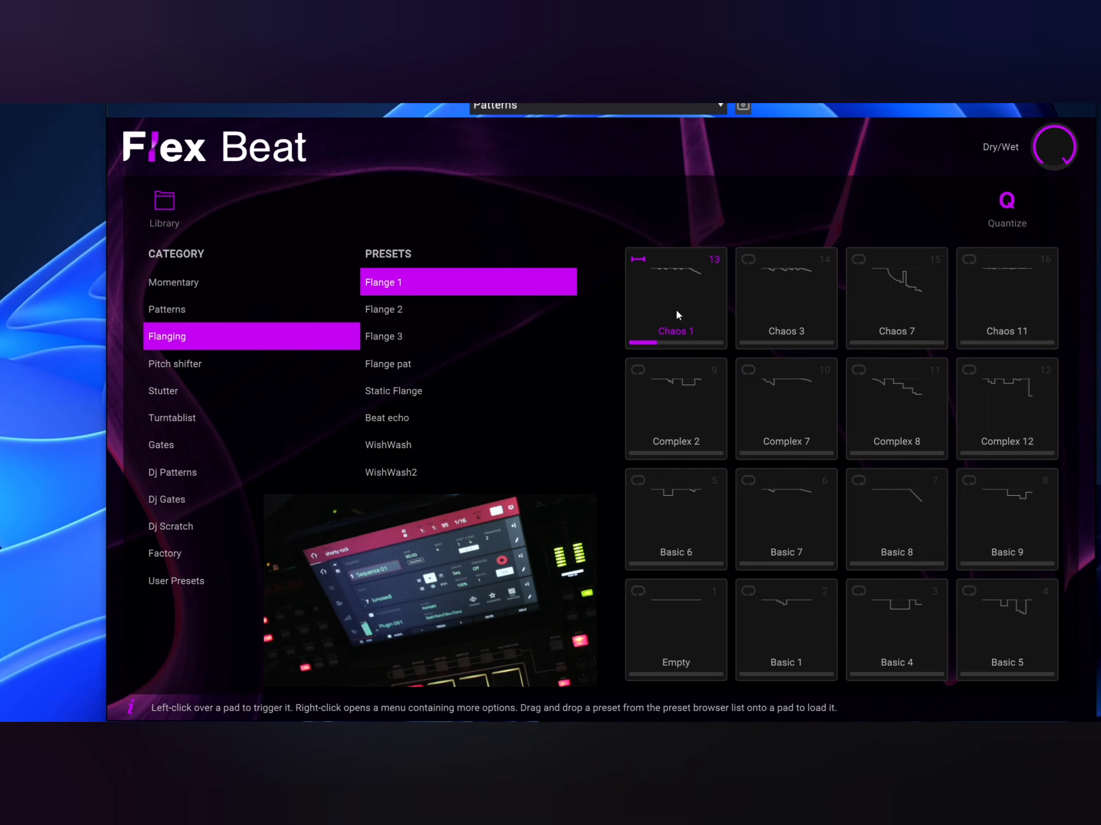
{"action": "left_click", "coordinate": [799, 311]}
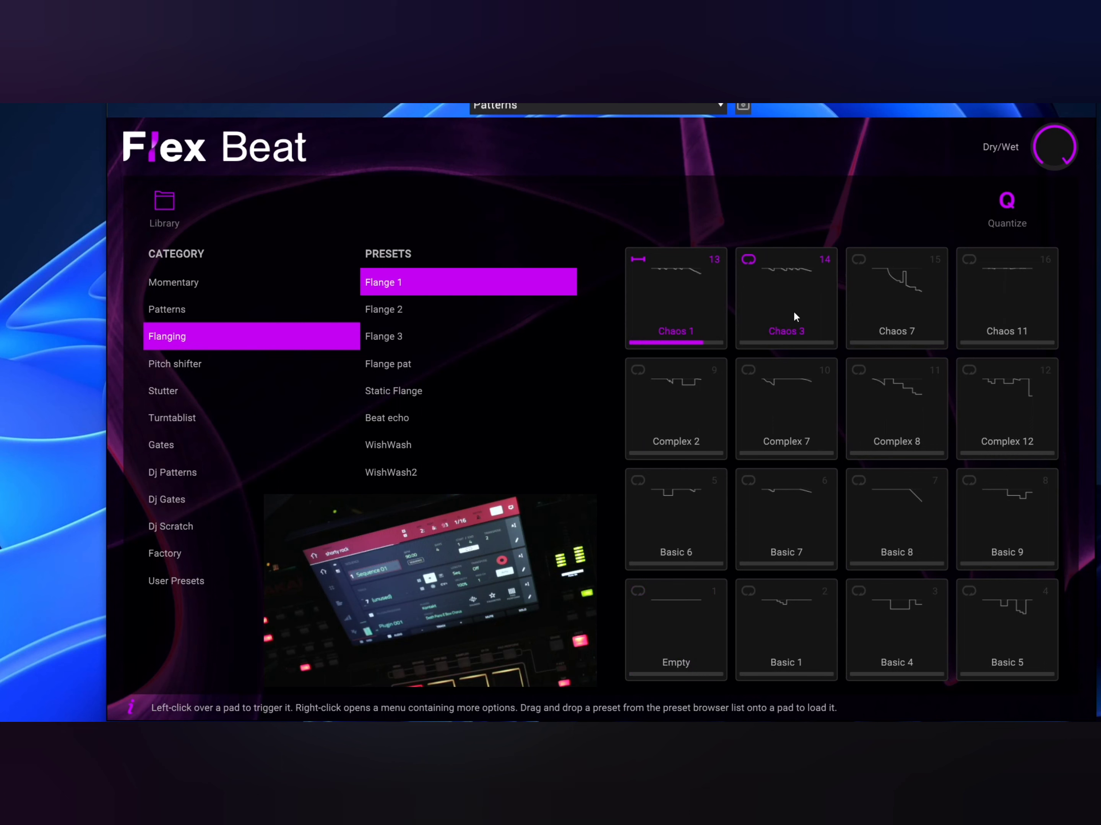
{"action": "left_click", "coordinate": [878, 309]}
{"action": "left_click", "coordinate": [1034, 329]}
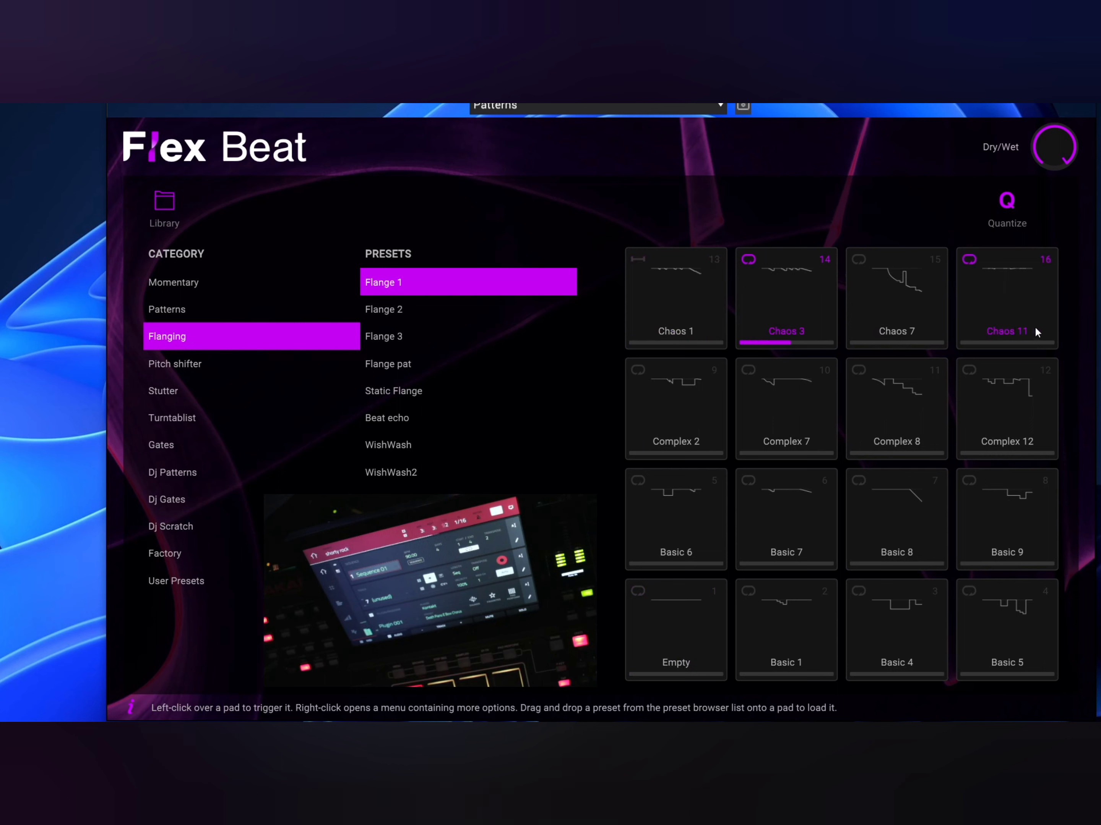
{"action": "left_click", "coordinate": [920, 301]}
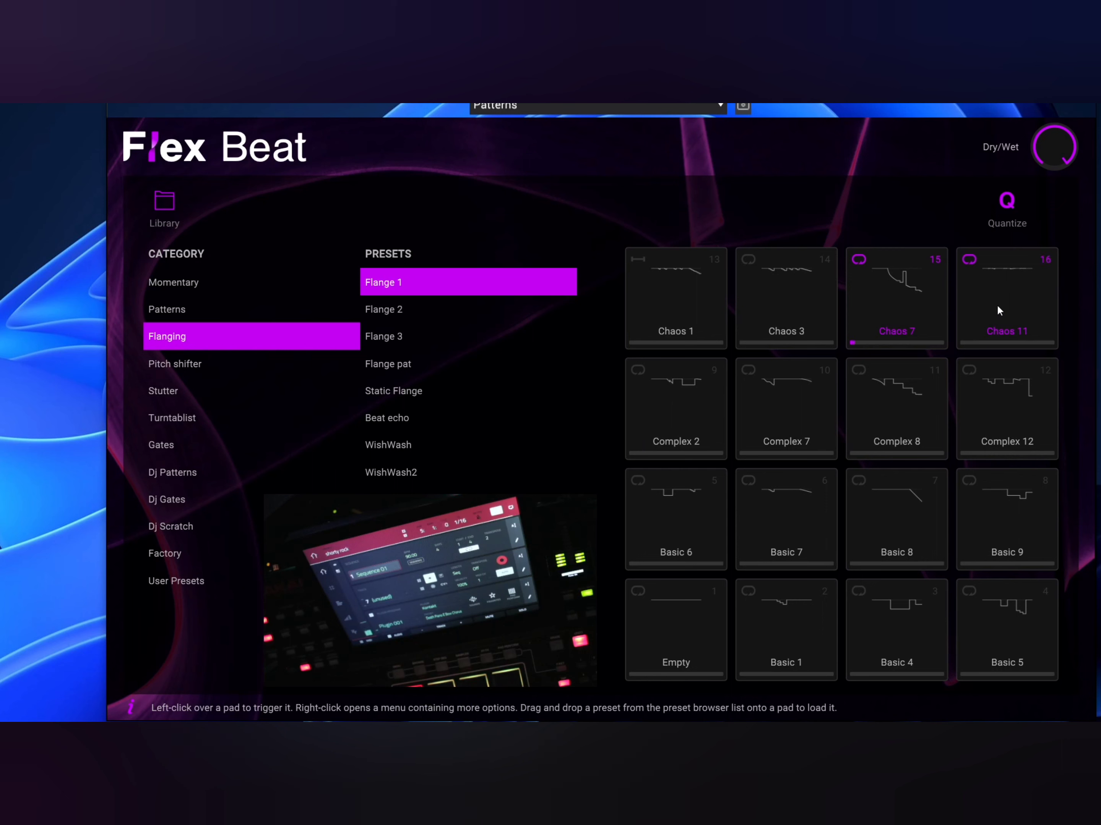
Trigger the Complex 2, Complex 7, Complex 8 and Complex 12 pads in order
{"action": "left_click", "coordinate": [751, 443]}
{"action": "left_click", "coordinate": [697, 429]}
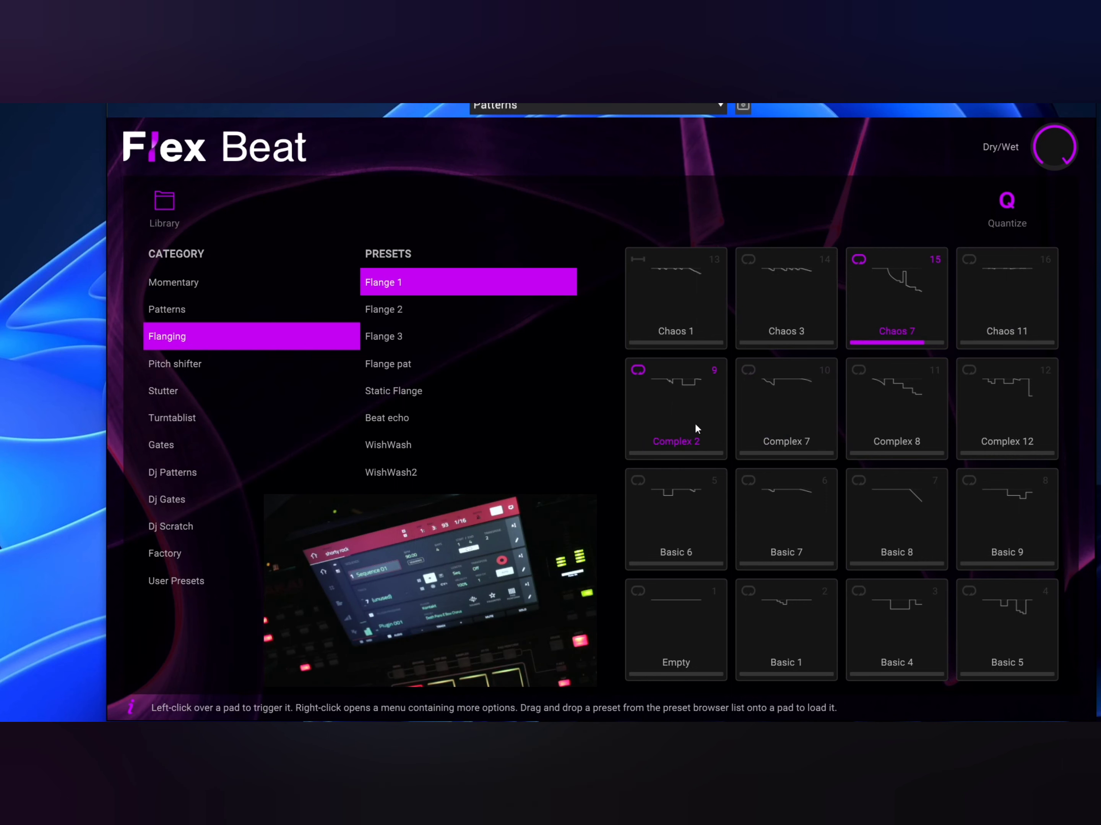
{"action": "left_click", "coordinate": [799, 432]}
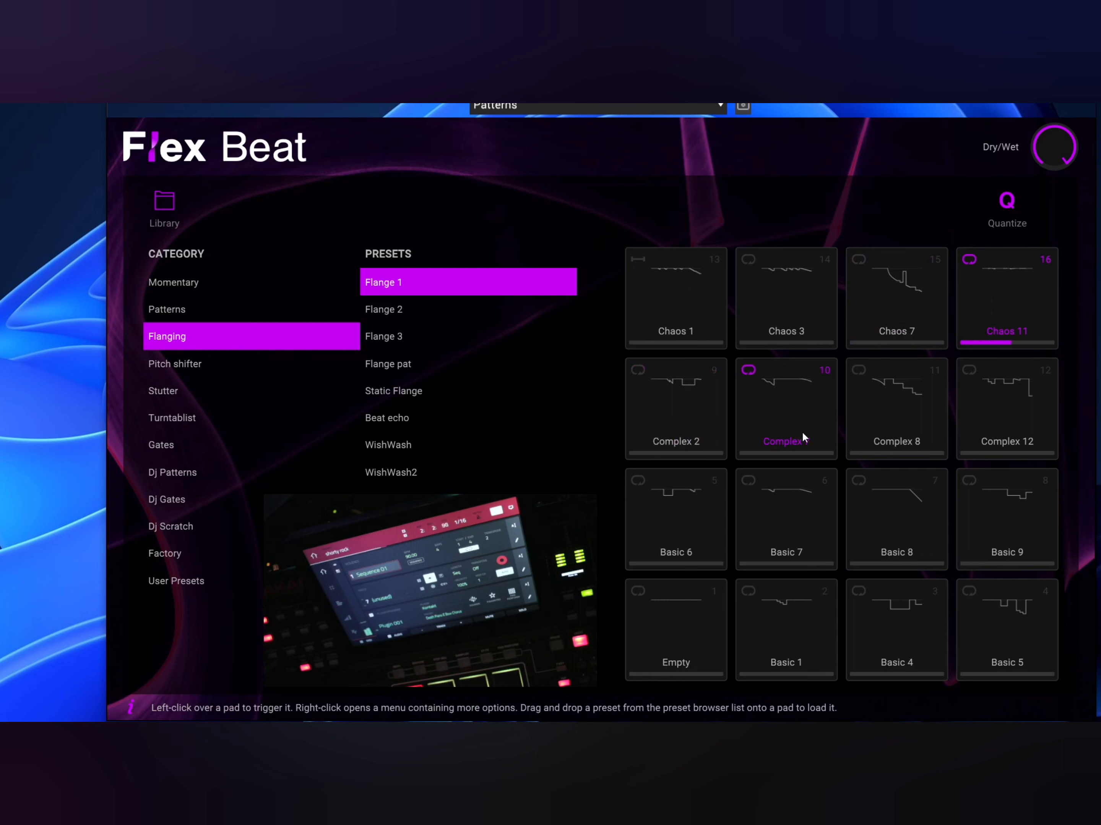
{"action": "left_click", "coordinate": [895, 416]}
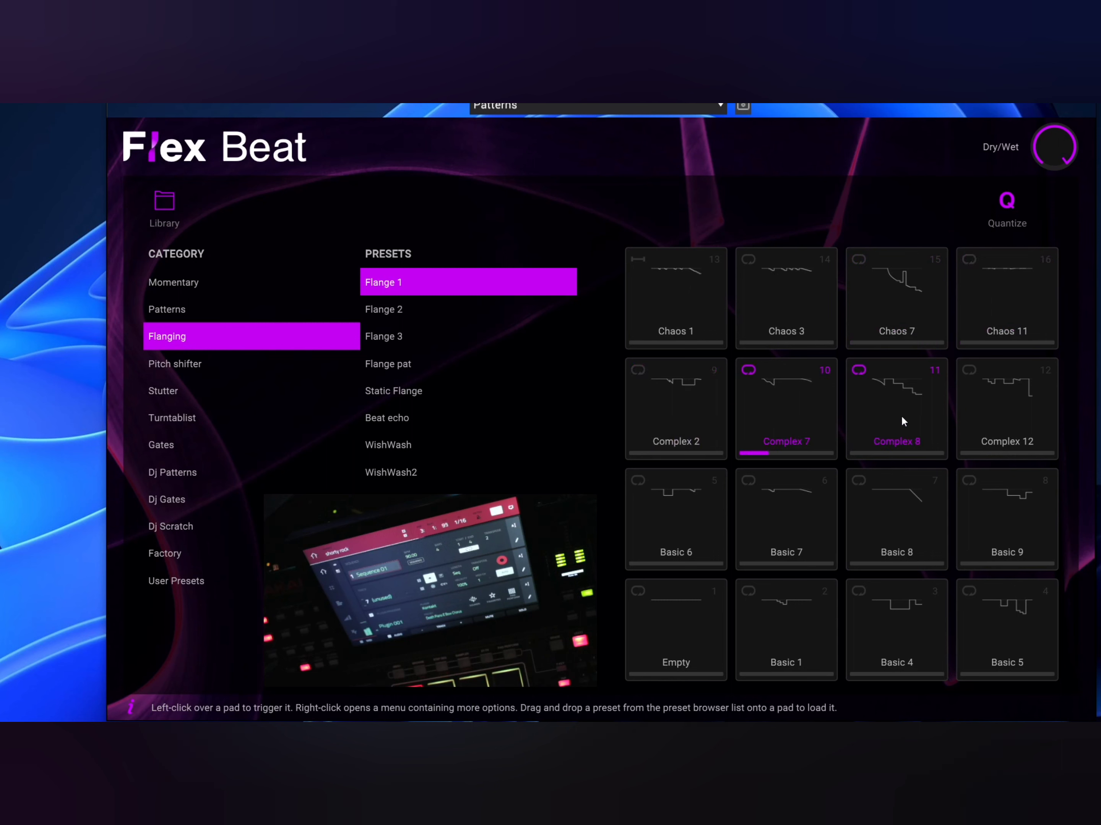
{"action": "left_click", "coordinate": [963, 416]}
Trigger the Basic 6 pad, return to Empty, and trigger the Basic 7, Basic 8, Basic 9 and Basic 1 pads
{"action": "left_click", "coordinate": [690, 514]}
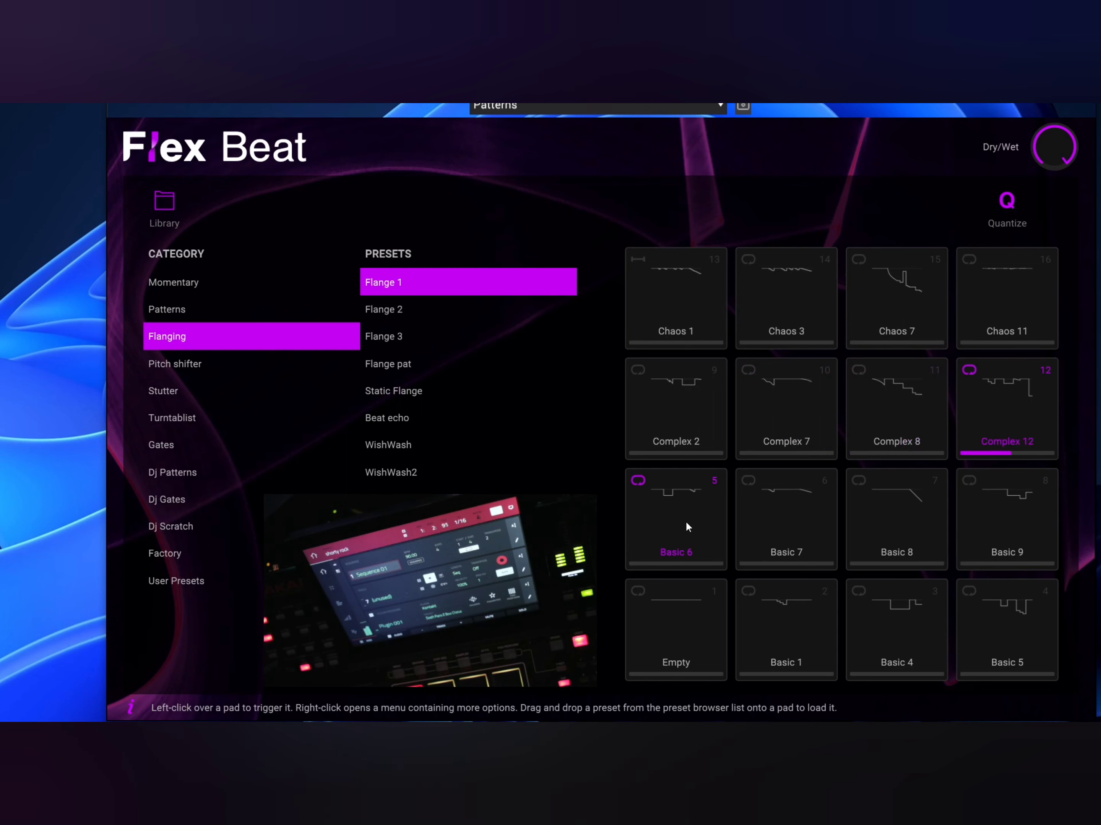
{"action": "left_click", "coordinate": [693, 654]}
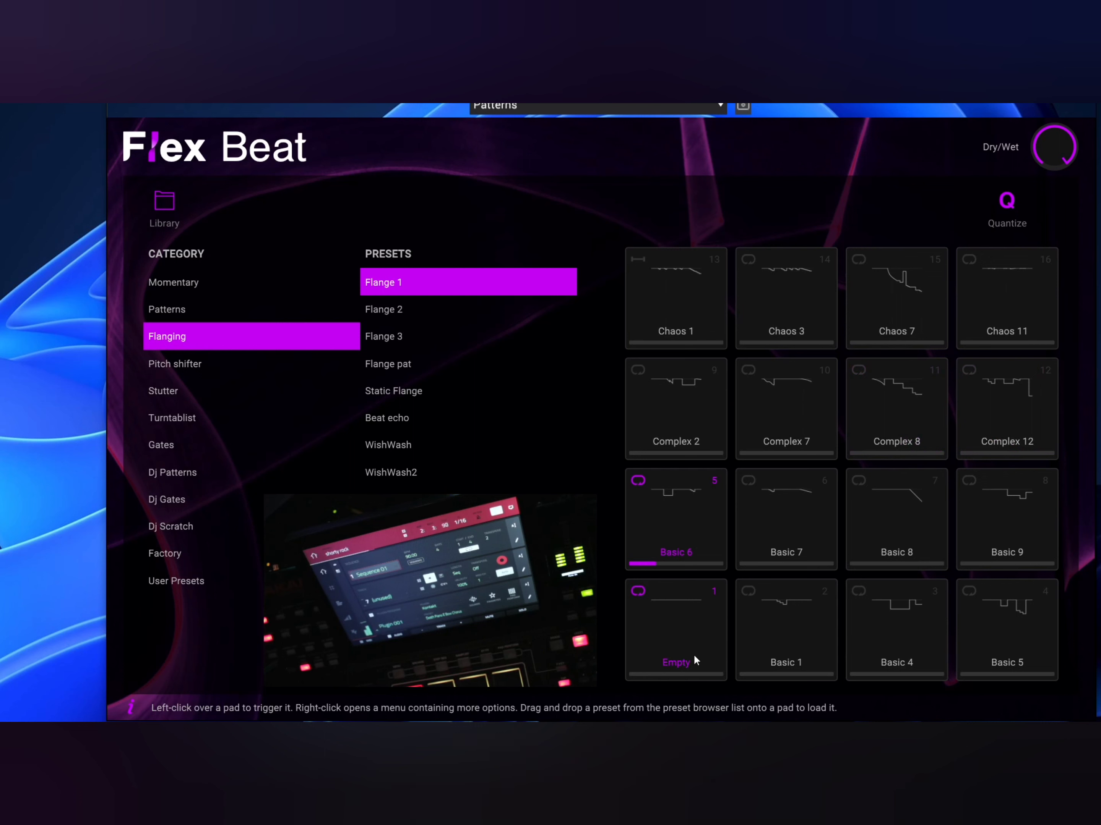
{"action": "left_click", "coordinate": [770, 559]}
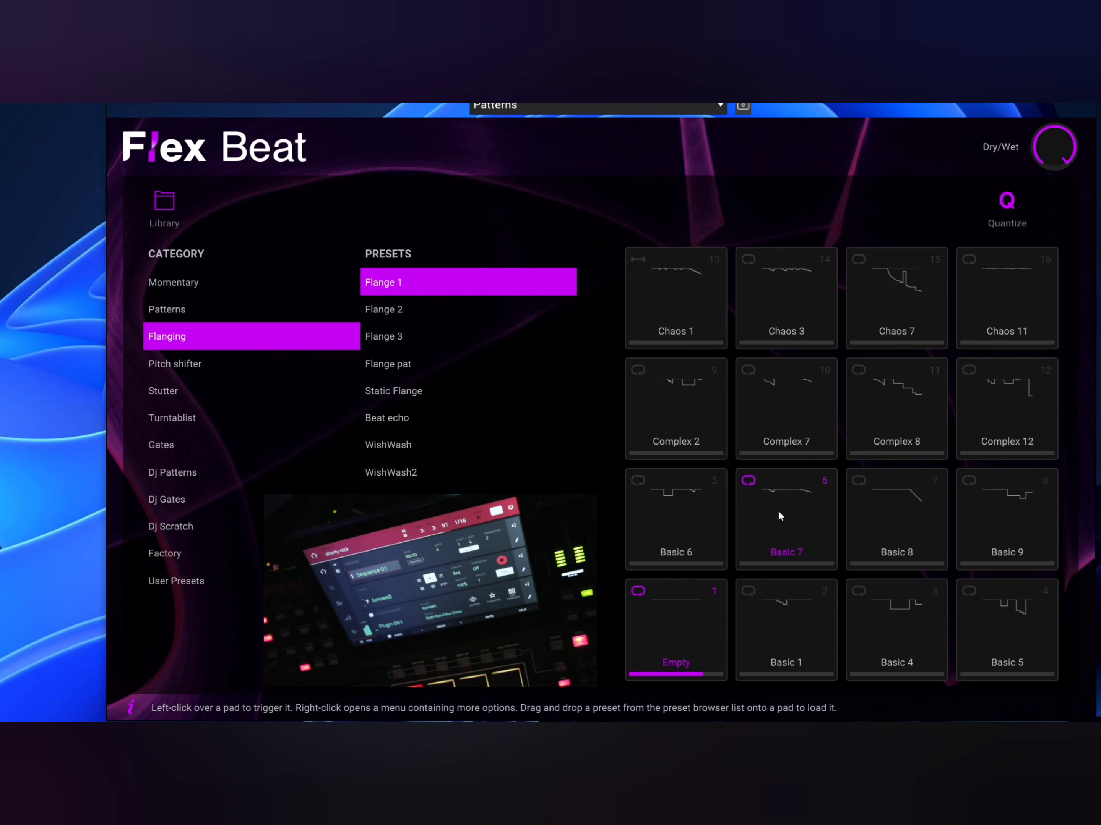
{"action": "left_click", "coordinate": [906, 516]}
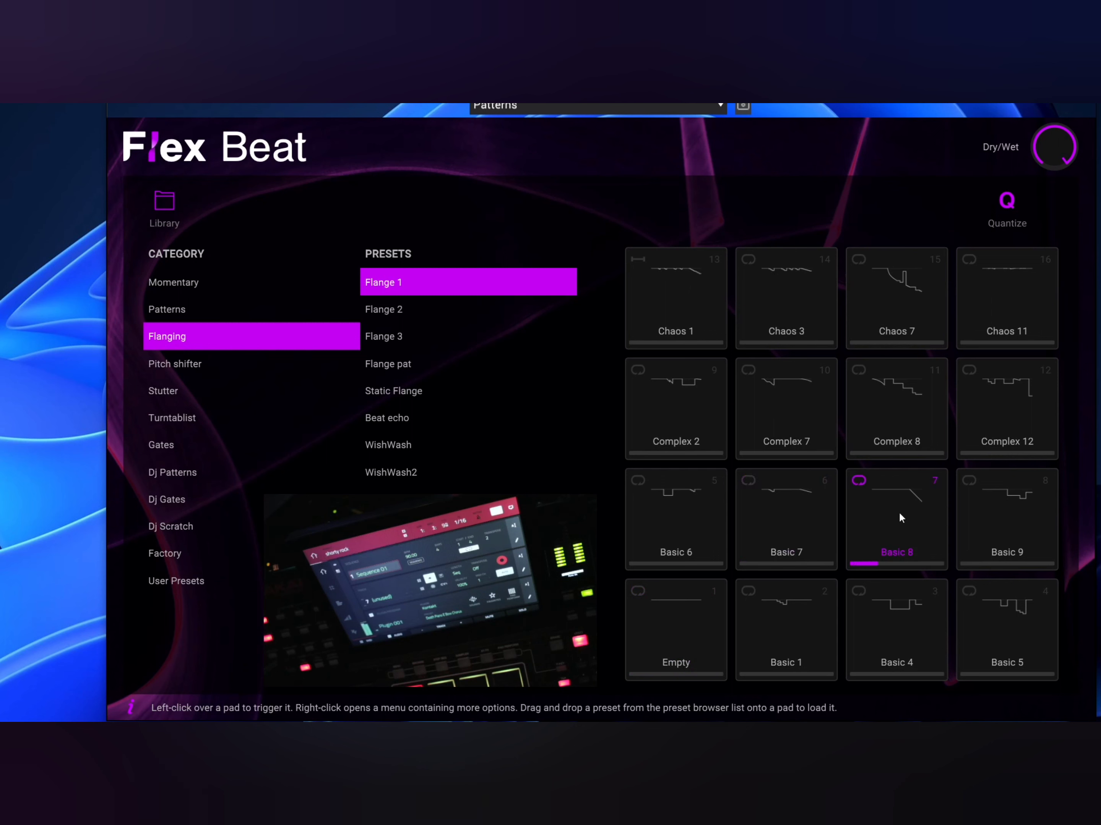
{"action": "left_click", "coordinate": [1003, 517]}
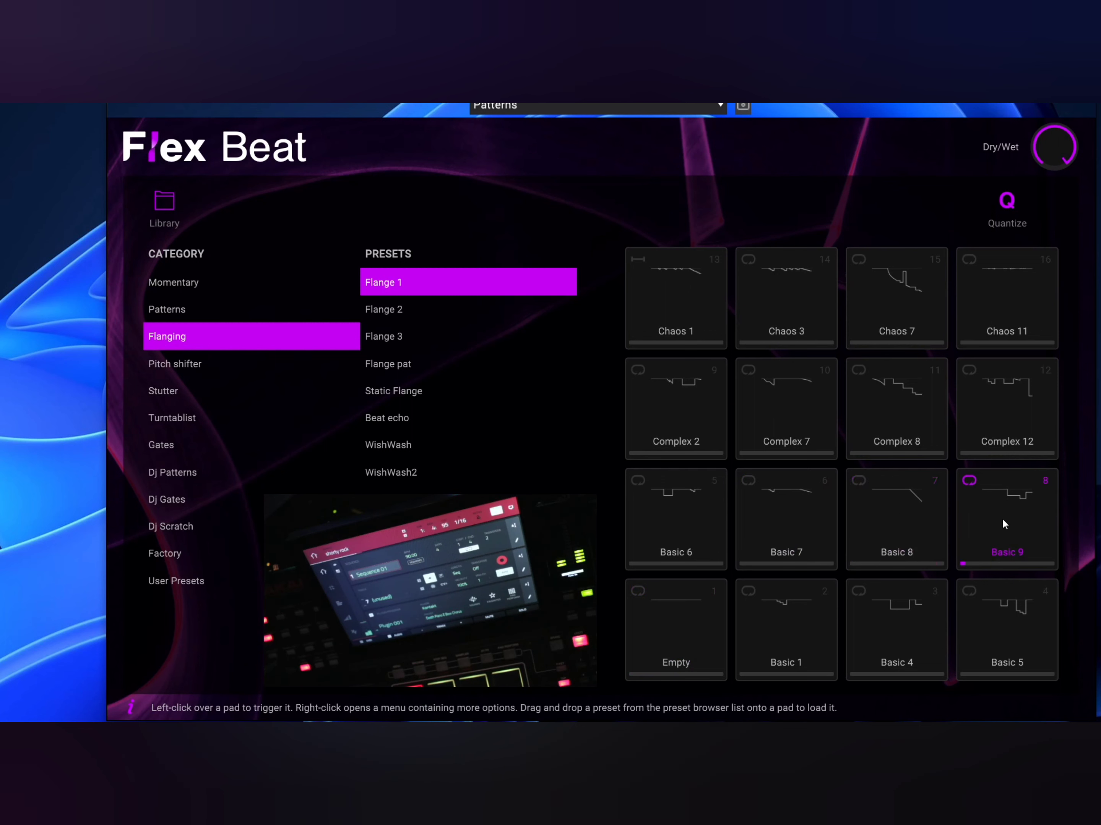
{"action": "left_click", "coordinate": [806, 634]}
{"action": "left_click", "coordinate": [684, 646]}
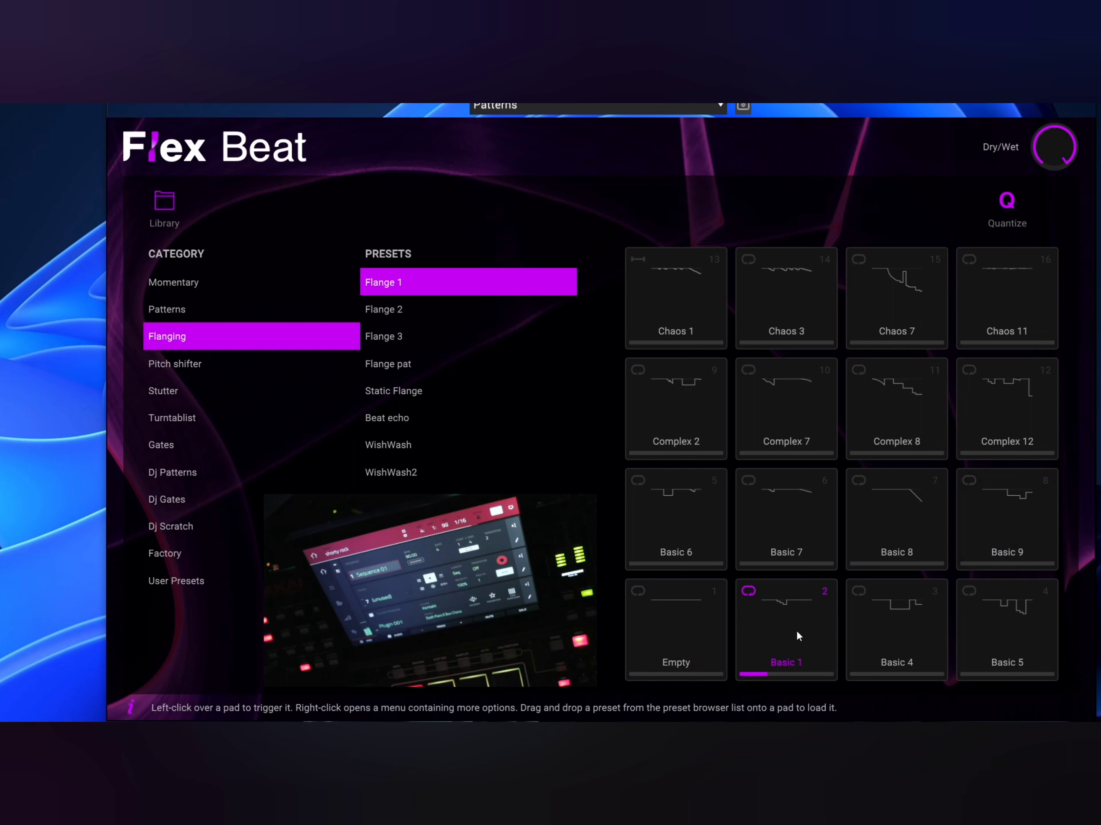
Trigger the Basic 4 and Basic 5 pads and return to the Empty pad
{"action": "left_click", "coordinate": [876, 633]}
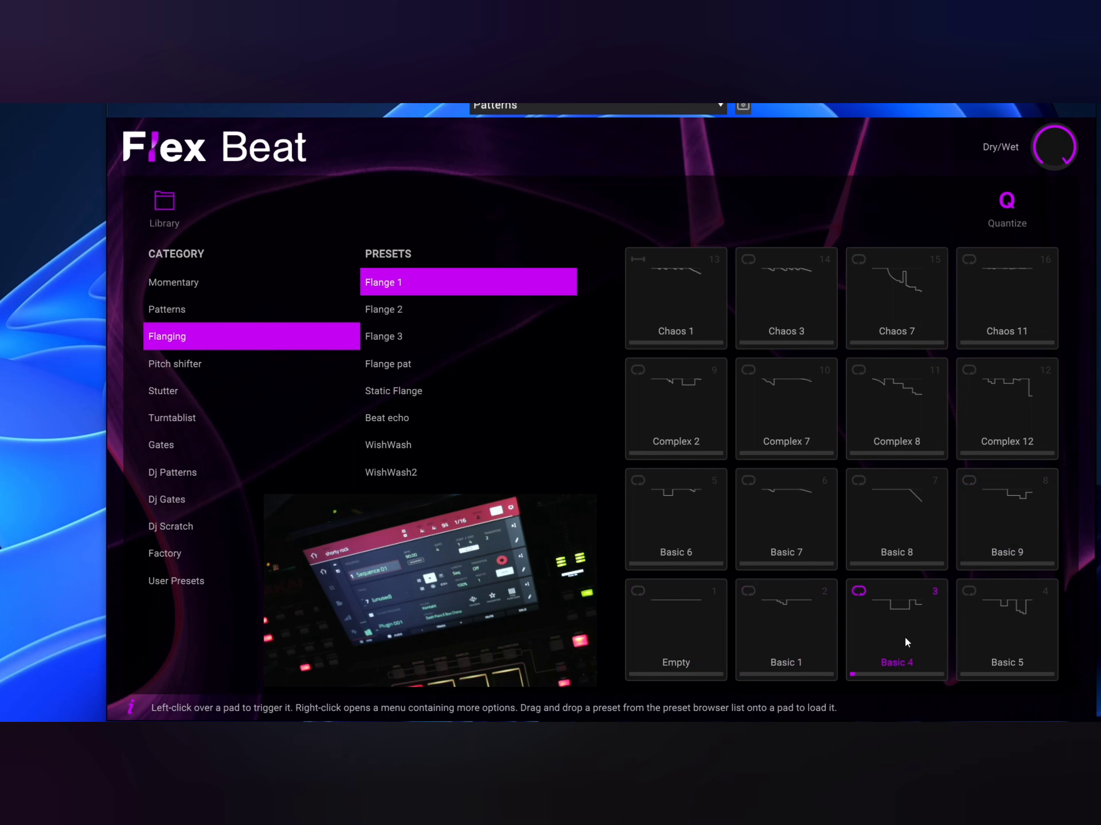
{"action": "left_click", "coordinate": [1018, 635]}
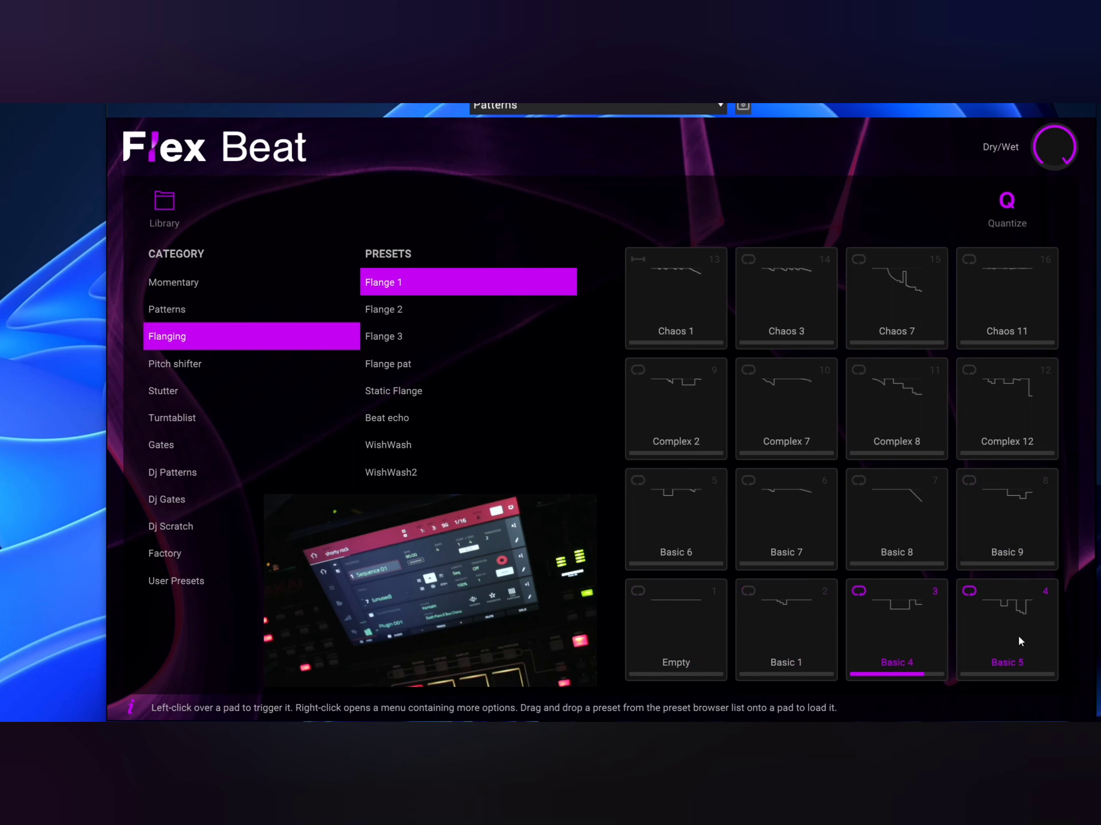
{"action": "left_click", "coordinate": [661, 634]}
Load the Bonus 1 preset, trigger its 1/4 Jumps pad, return to Empty, trigger Reverse and BackSpin, and return to Empty again
{"action": "left_click", "coordinate": [721, 106]}
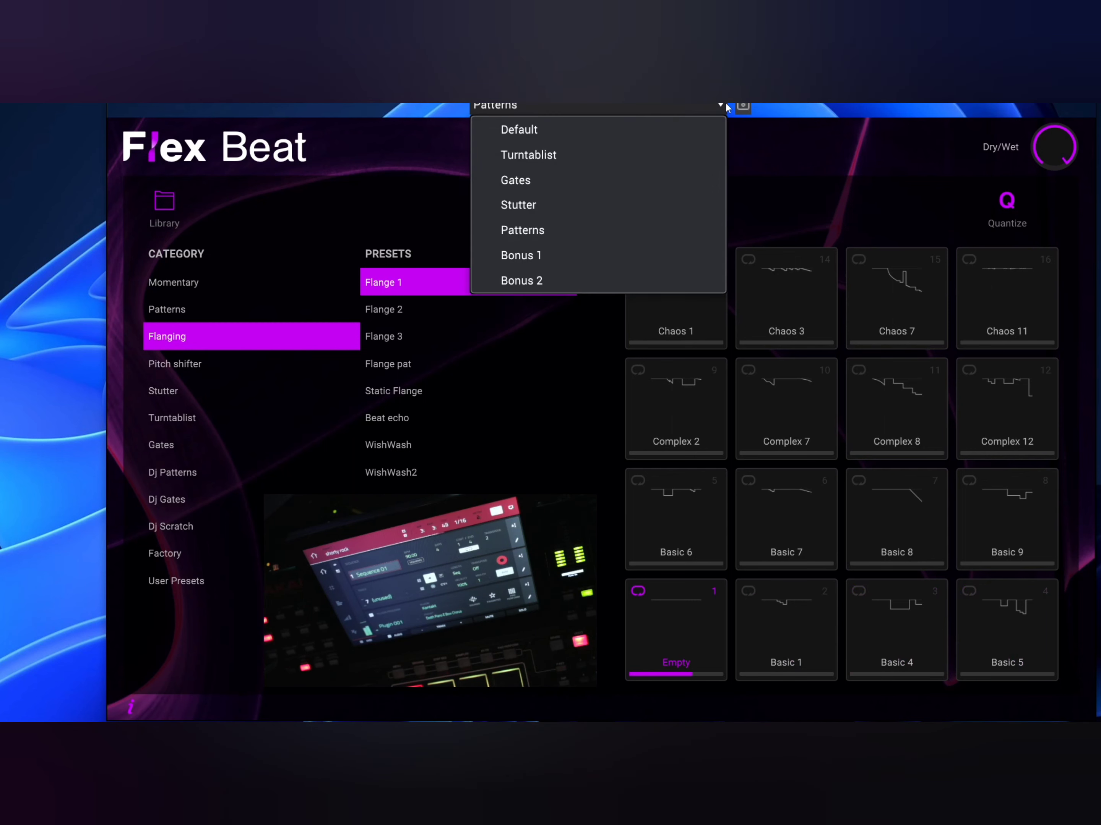
{"action": "left_click", "coordinate": [650, 256]}
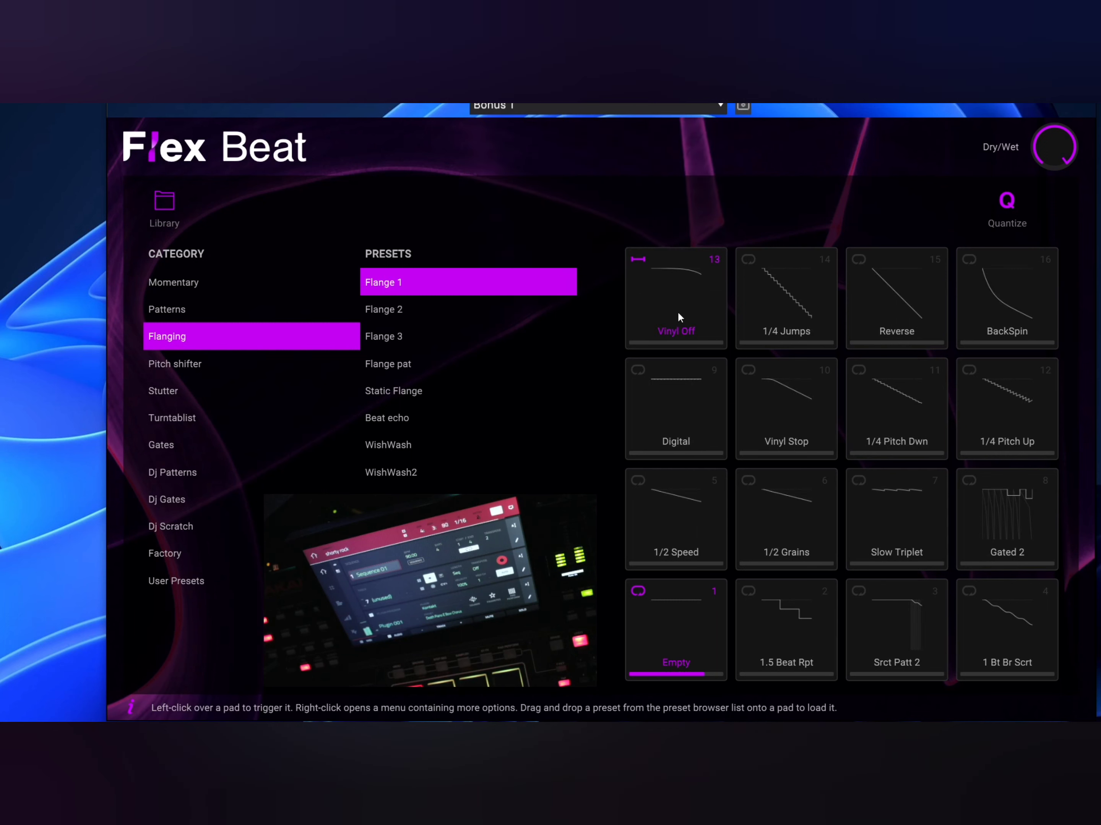
{"action": "left_click", "coordinate": [776, 316]}
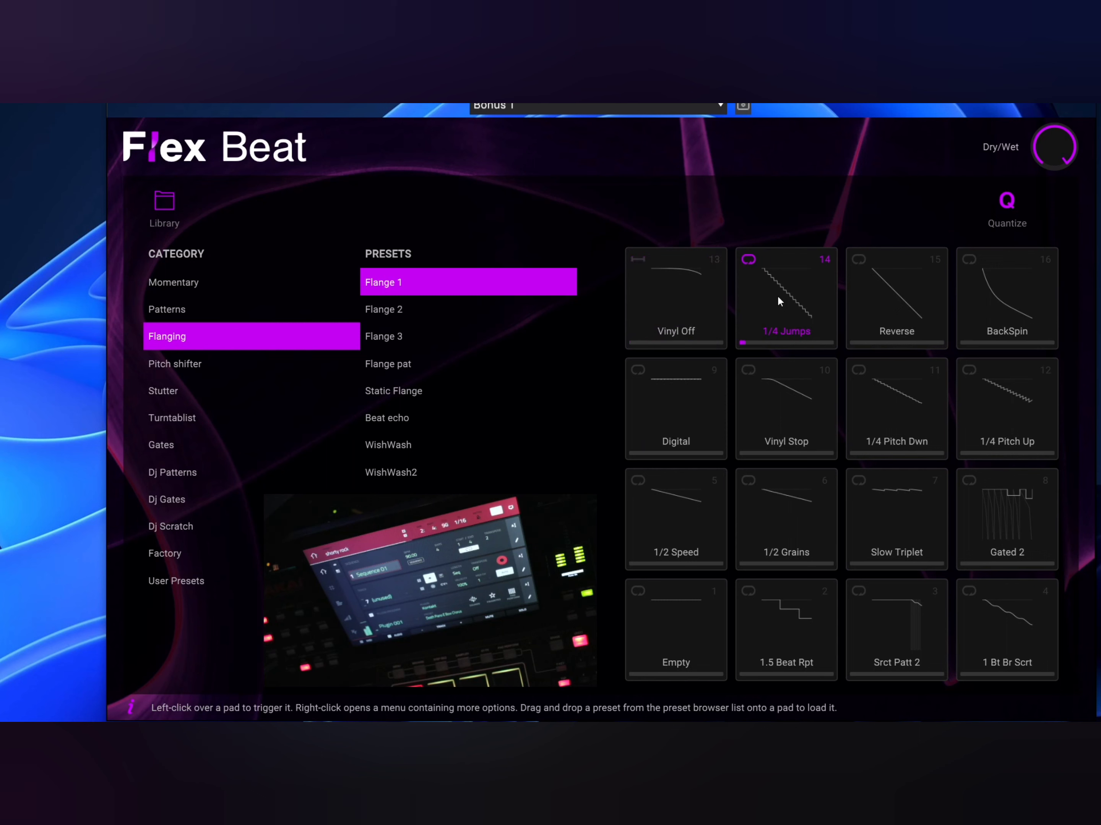
{"action": "left_click", "coordinate": [686, 635]}
{"action": "left_click", "coordinate": [849, 328]}
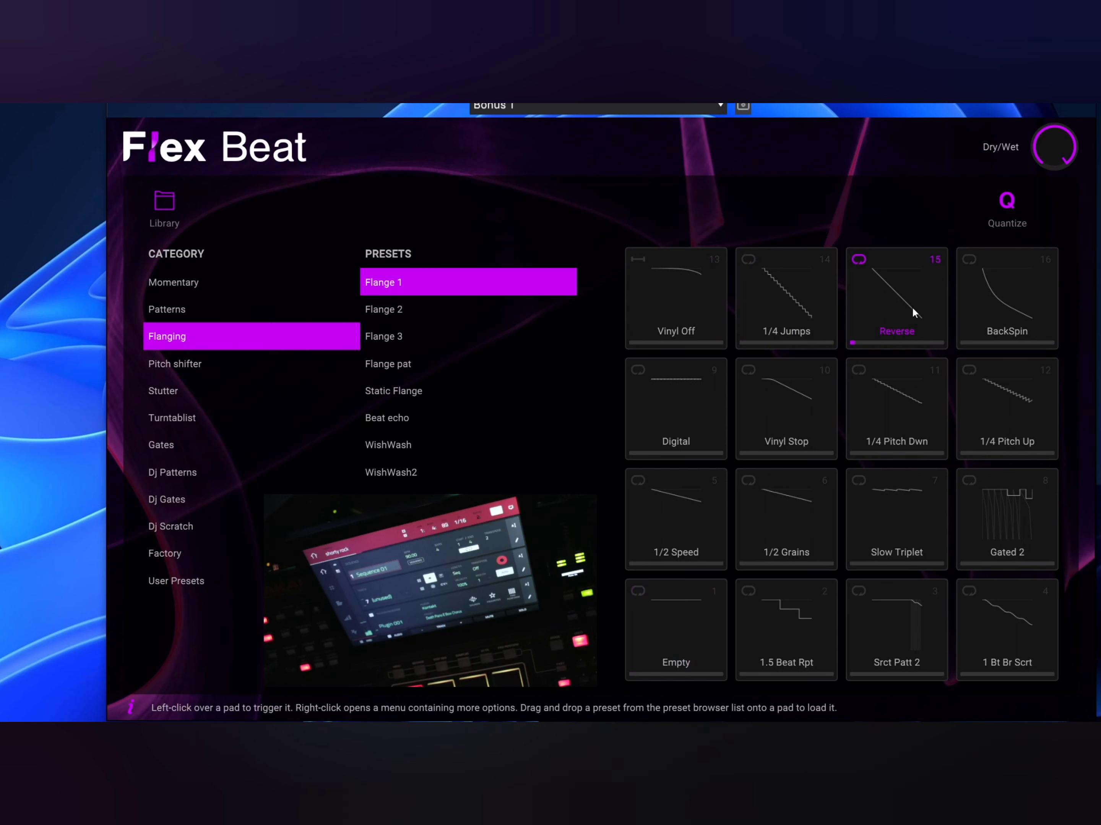
{"action": "left_click", "coordinate": [994, 303]}
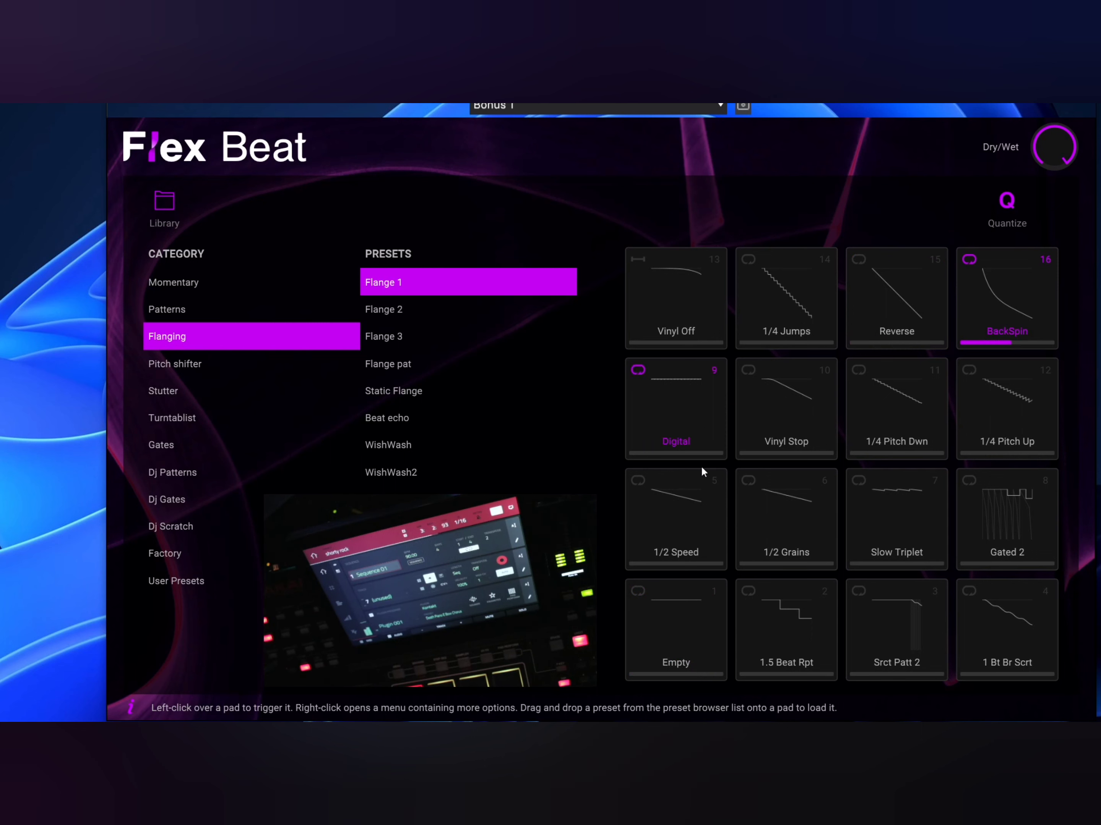
{"action": "left_click", "coordinate": [684, 655]}
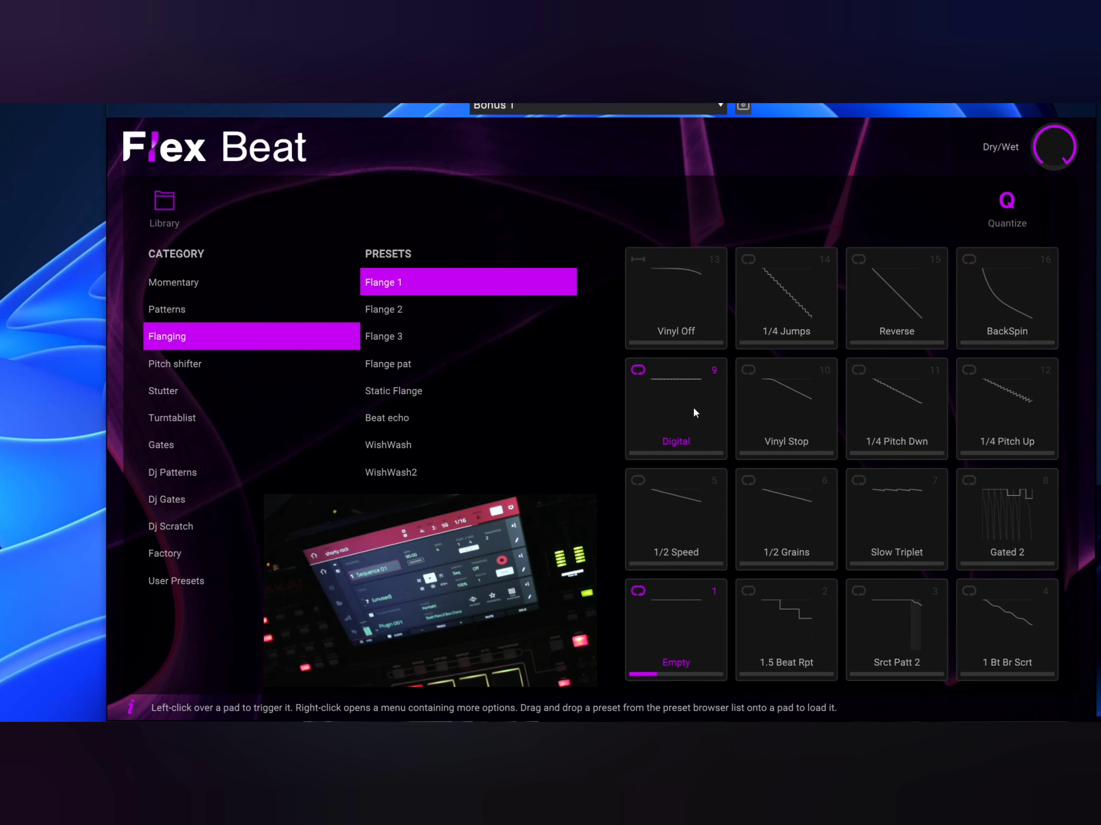
Trigger the Digital, Vinyl Stop, 1/4 Pitch Dwn and 1/4 Pitch Up pads in order, returning to Empty after each one
{"action": "left_click", "coordinate": [676, 411]}
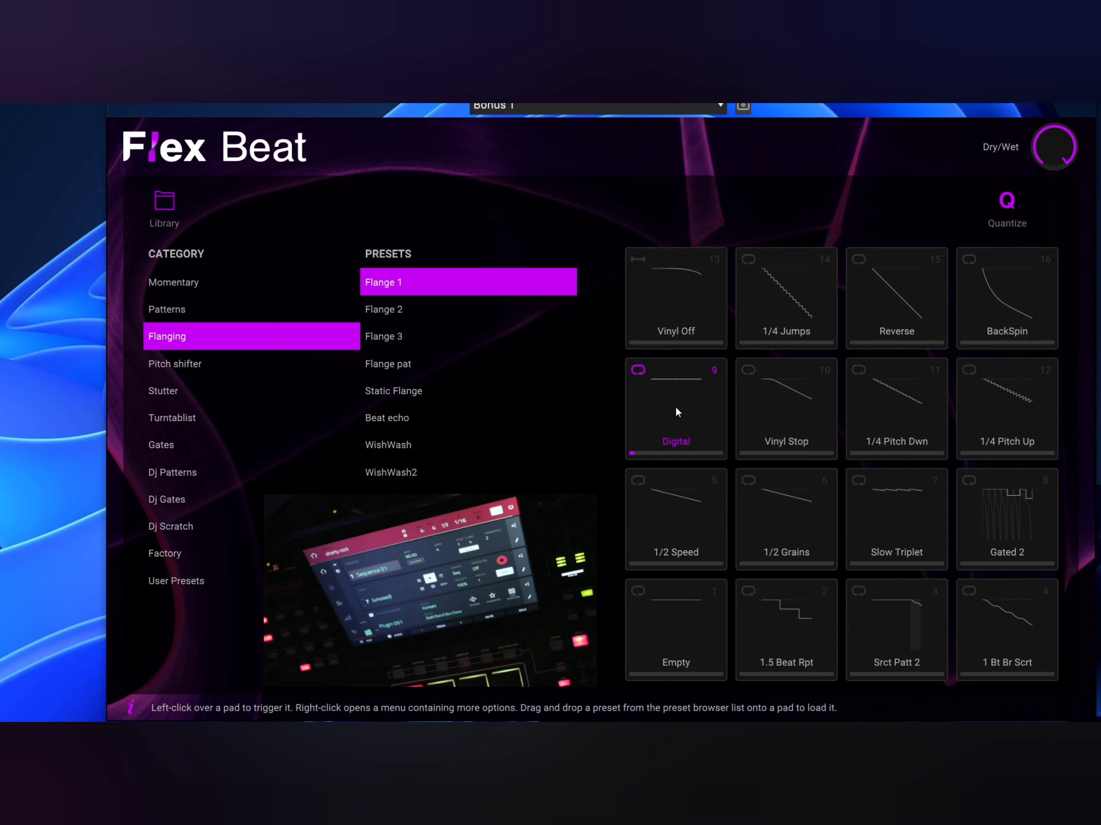
{"action": "left_click", "coordinate": [701, 632]}
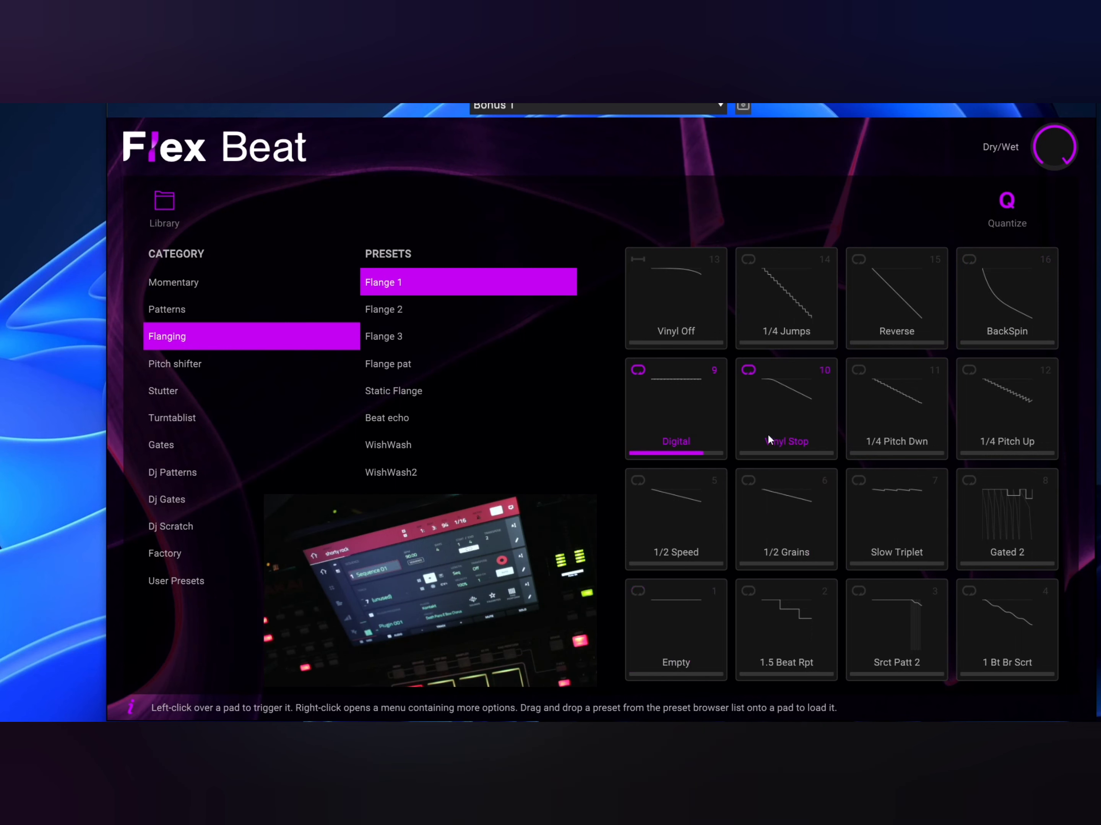
{"action": "left_click", "coordinate": [768, 412]}
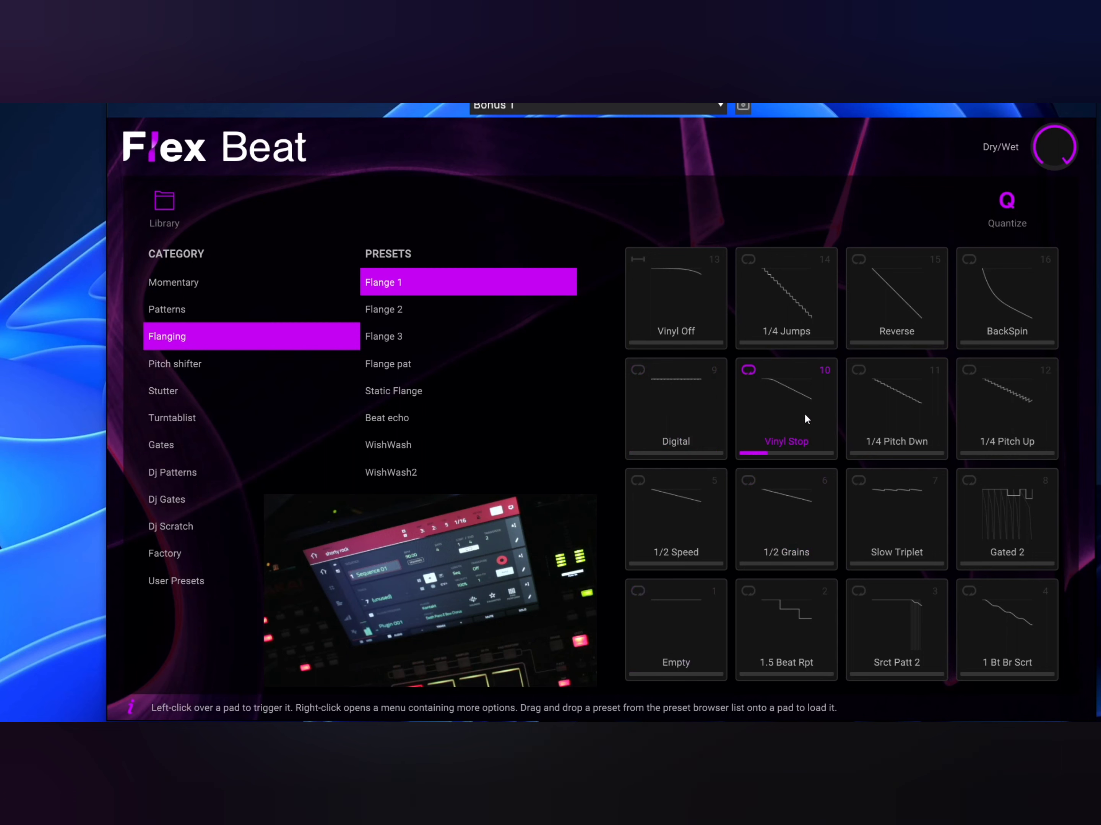
{"action": "left_click", "coordinate": [702, 609]}
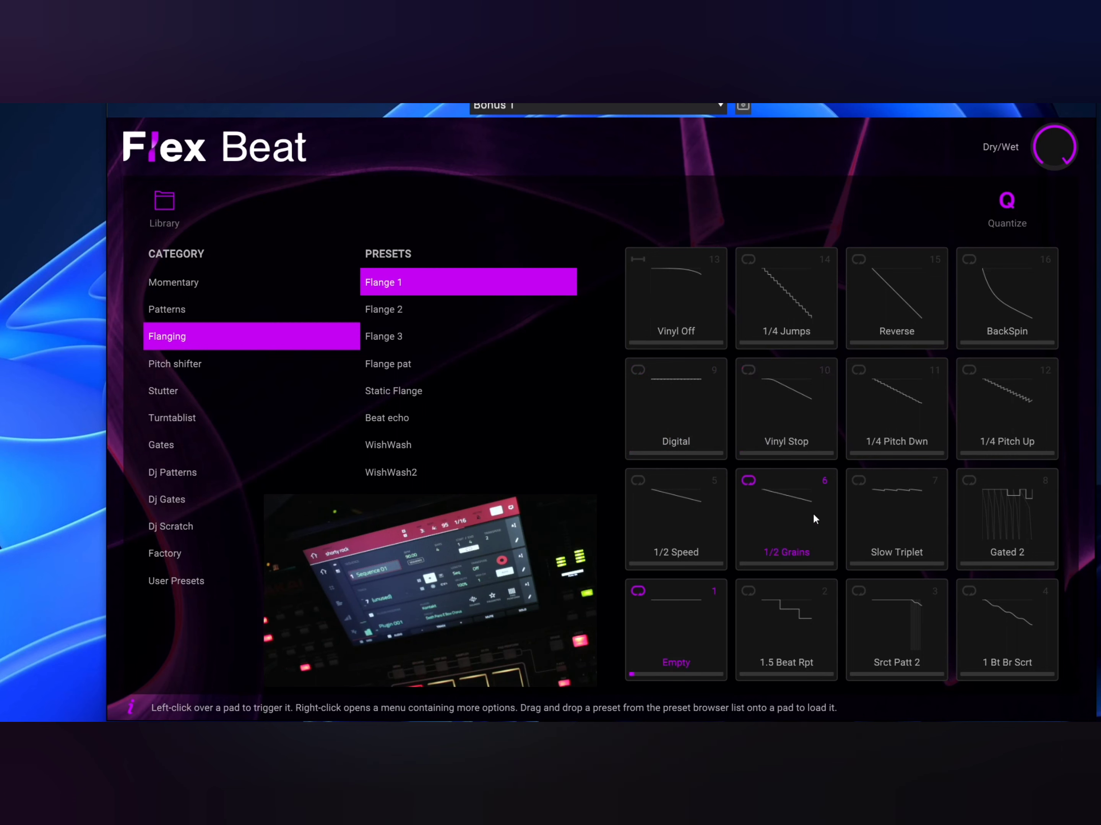
{"action": "left_click", "coordinate": [892, 387]}
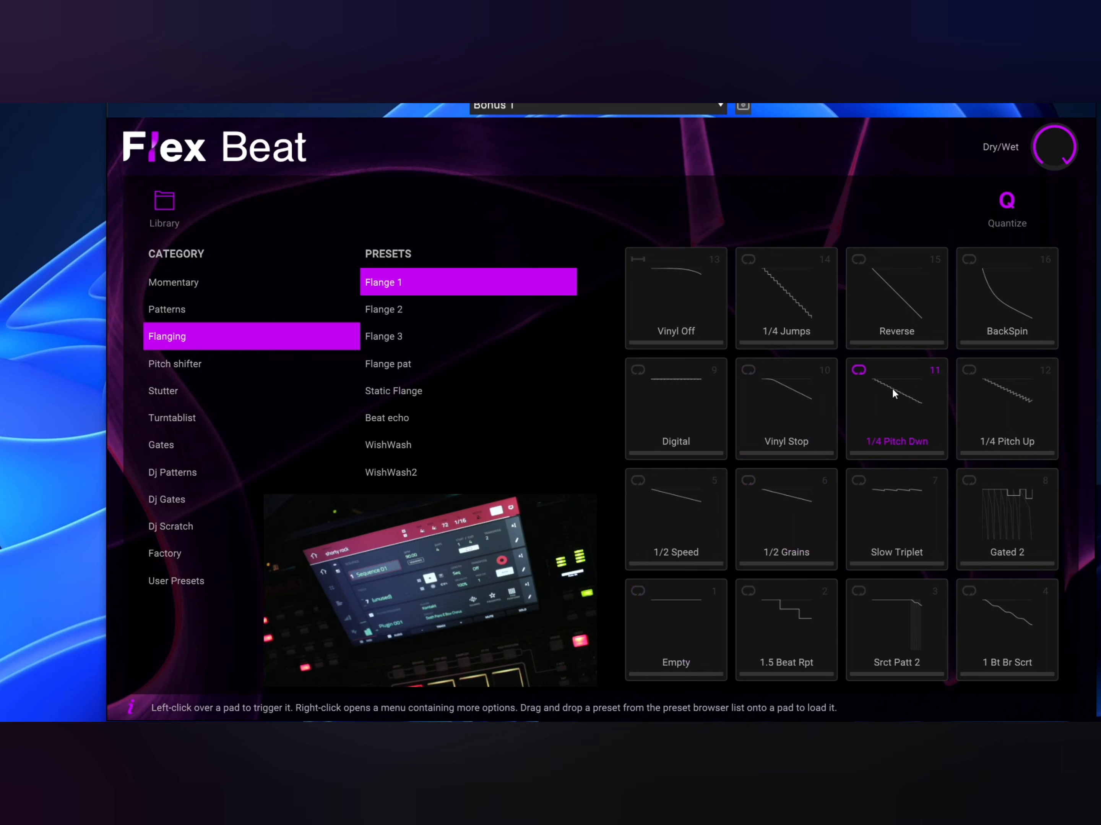
{"action": "left_click", "coordinate": [685, 635]}
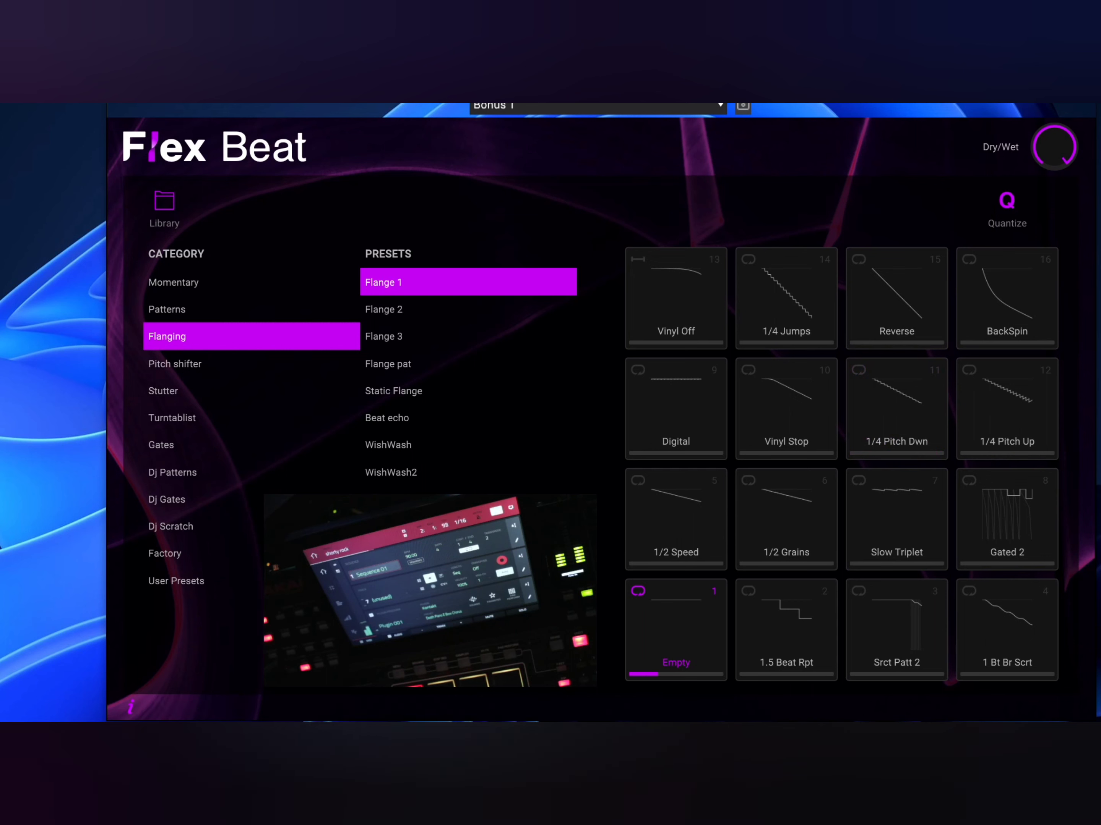
{"action": "left_click", "coordinate": [1023, 390]}
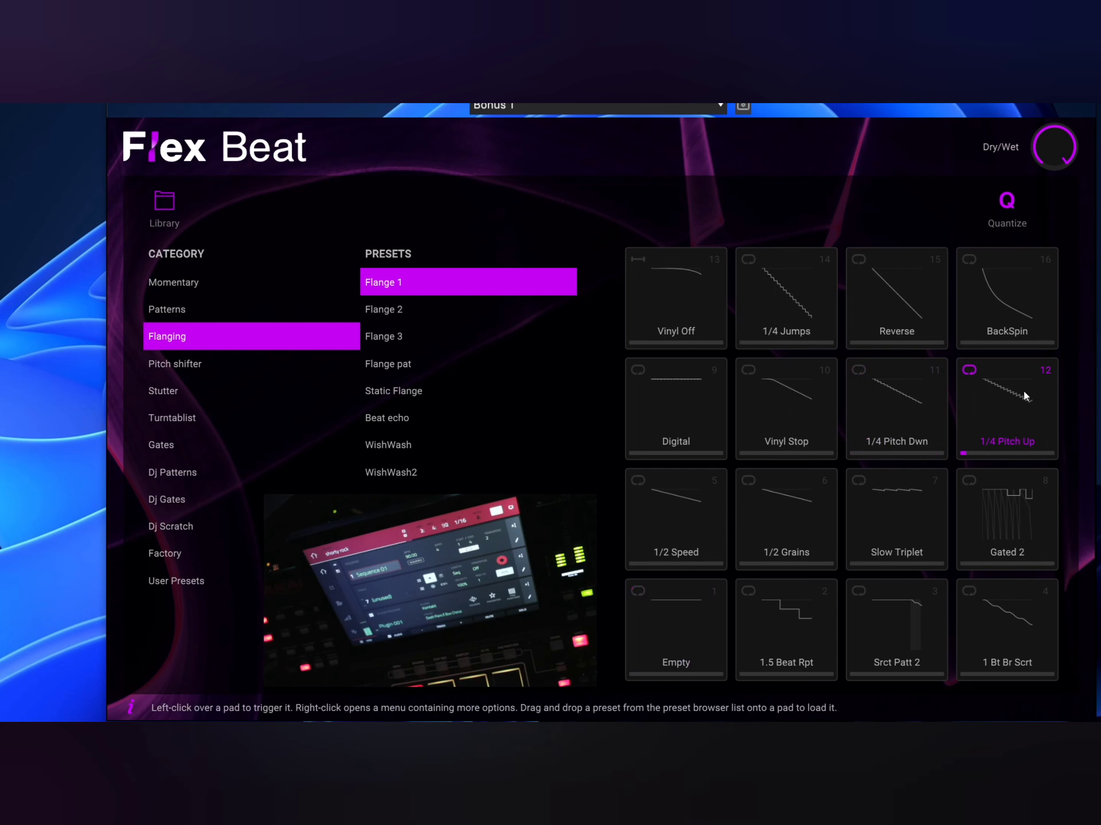
{"action": "left_click", "coordinate": [682, 639]}
Trigger the 1/2 Speed and 1/2 Grains pads, returning to the Empty pad after each one
{"action": "left_click", "coordinate": [681, 517]}
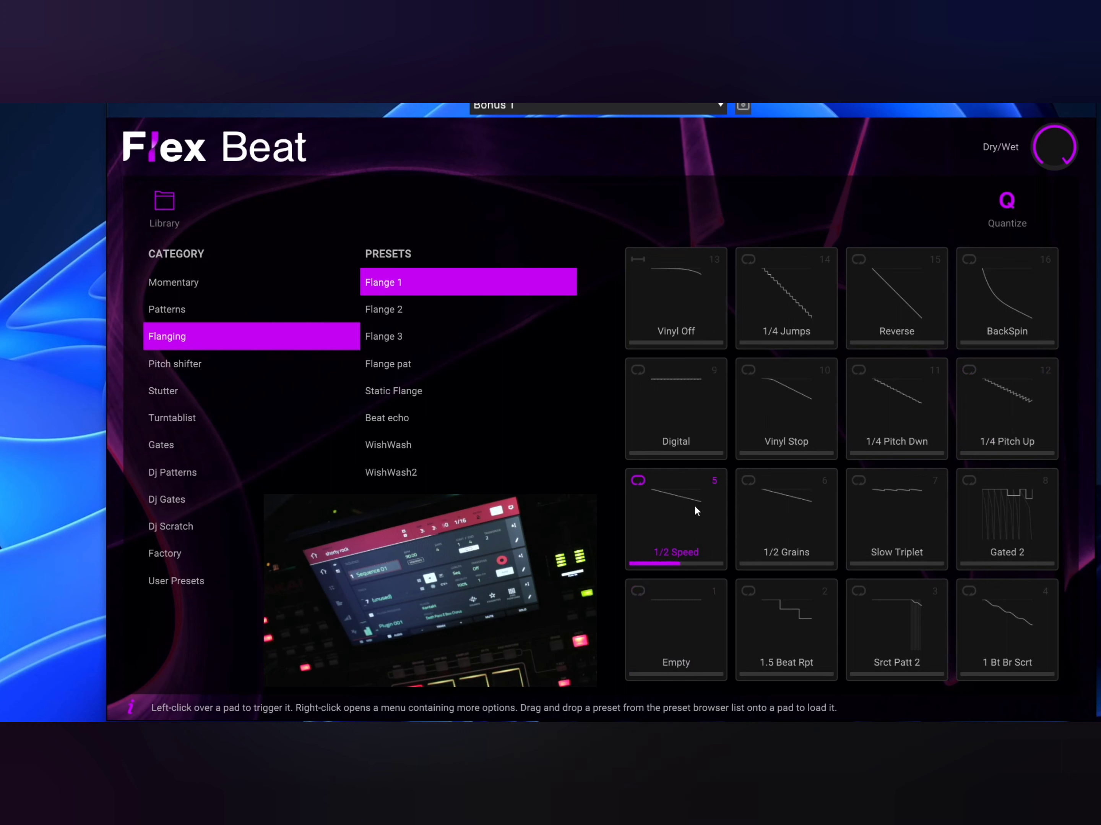
{"action": "left_click", "coordinate": [684, 654]}
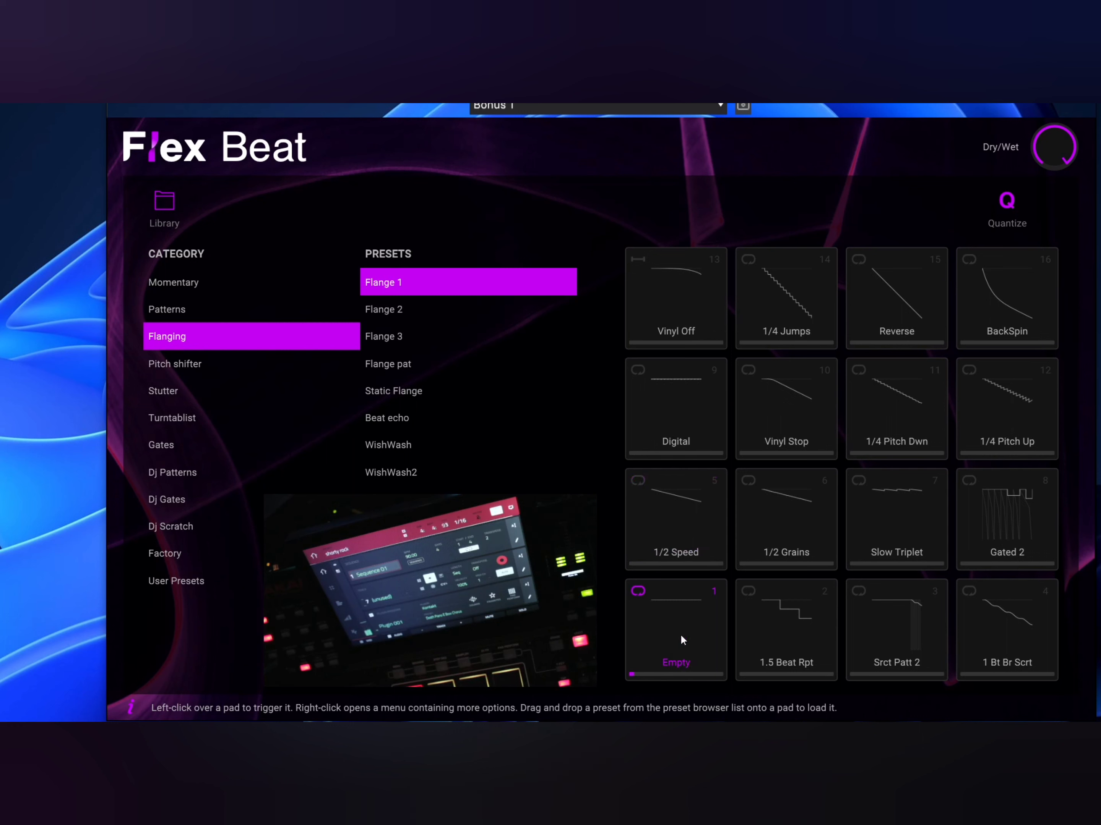
{"action": "left_click", "coordinate": [778, 515]}
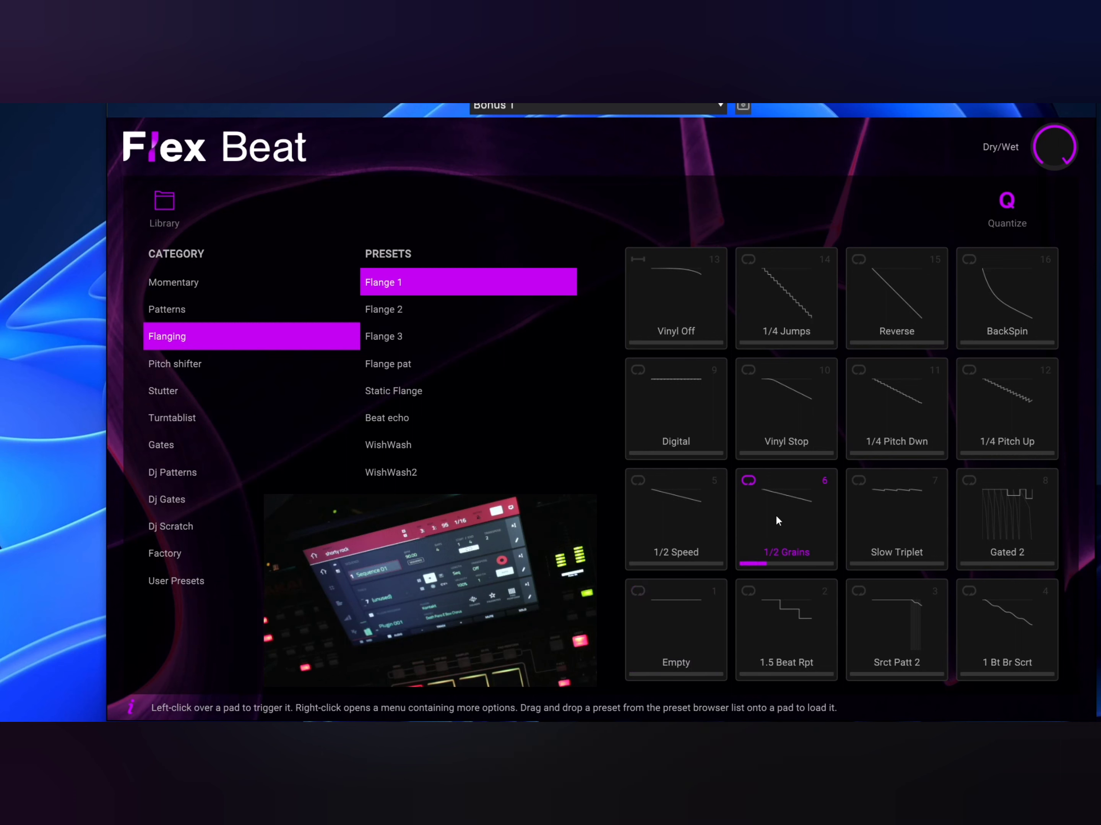
{"action": "left_click", "coordinate": [673, 642]}
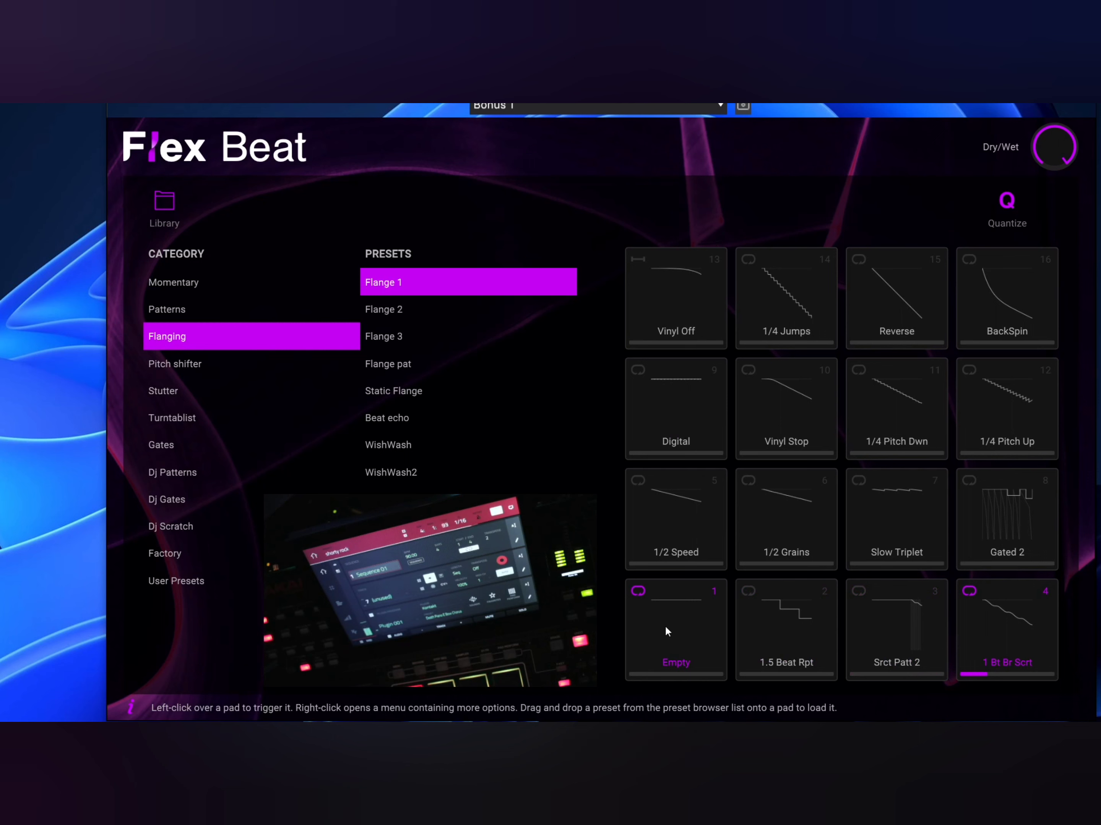
Load the Bonus 2 preset and trigger its Scratch & Gate 2 and Scratch & Gate 3 pads, returning to Empty after each
{"action": "left_click", "coordinate": [720, 106]}
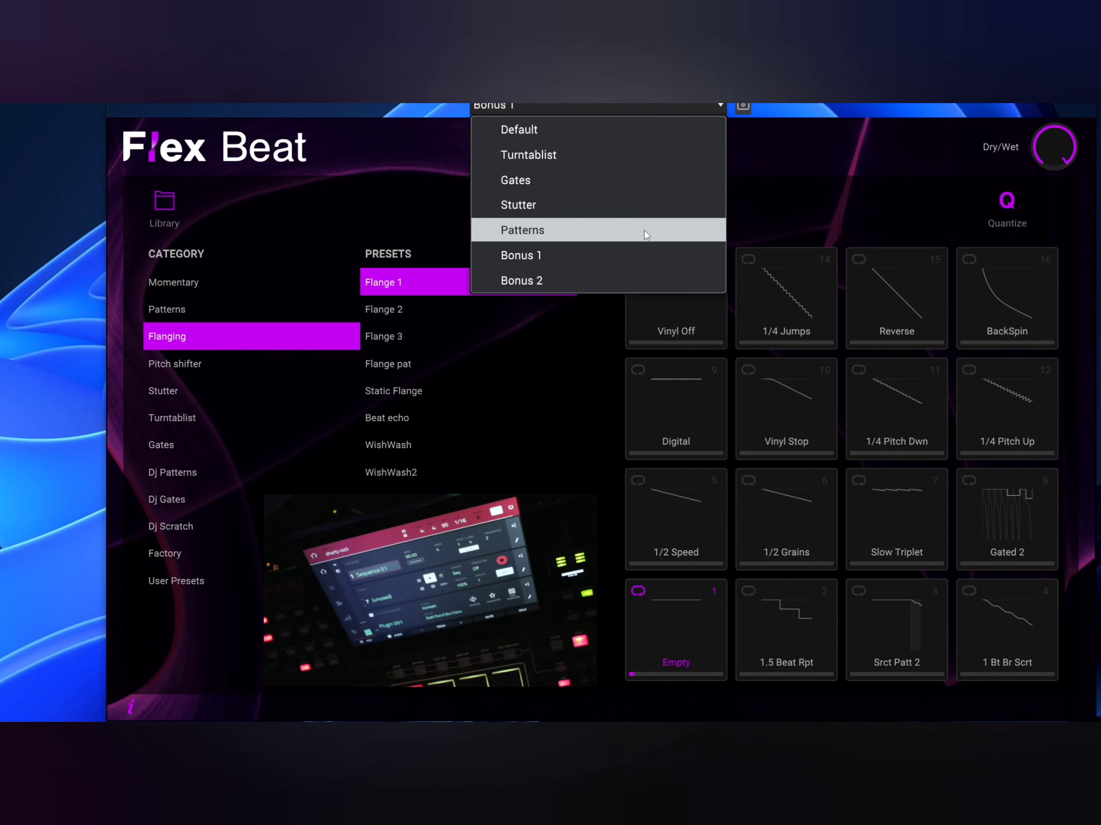
{"action": "left_click", "coordinate": [633, 279]}
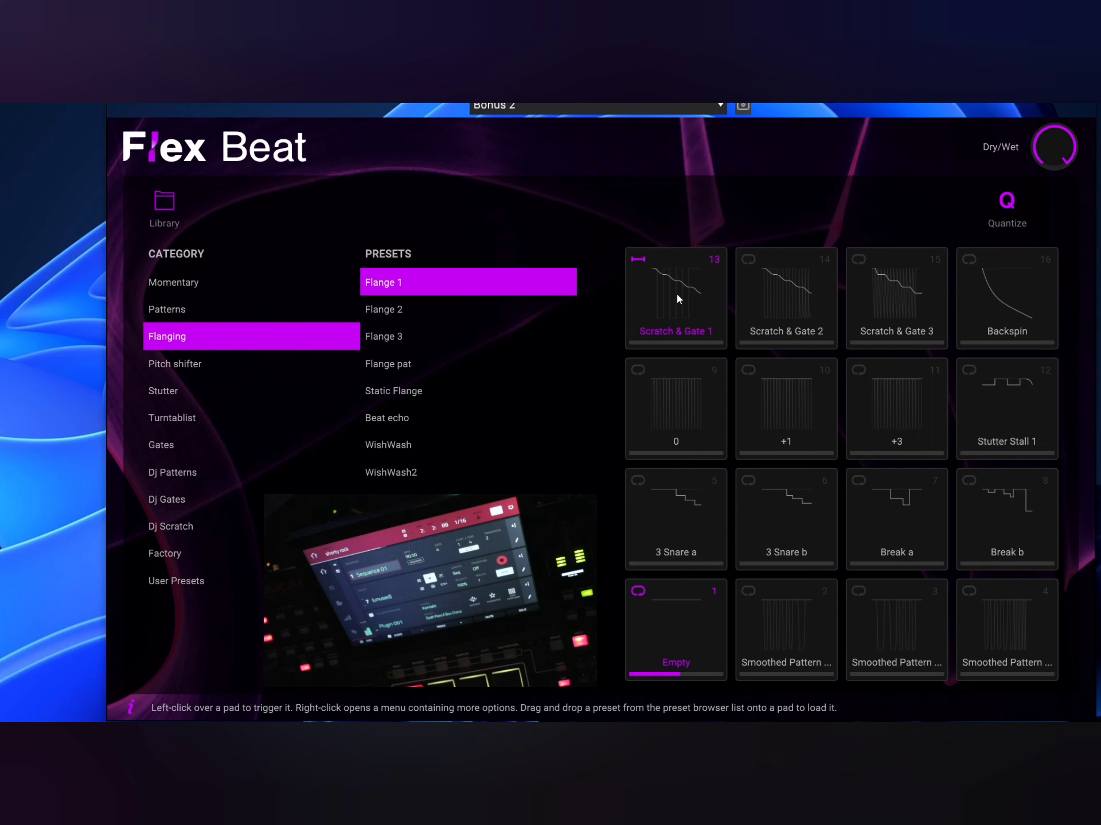
{"action": "left_click", "coordinate": [765, 297]}
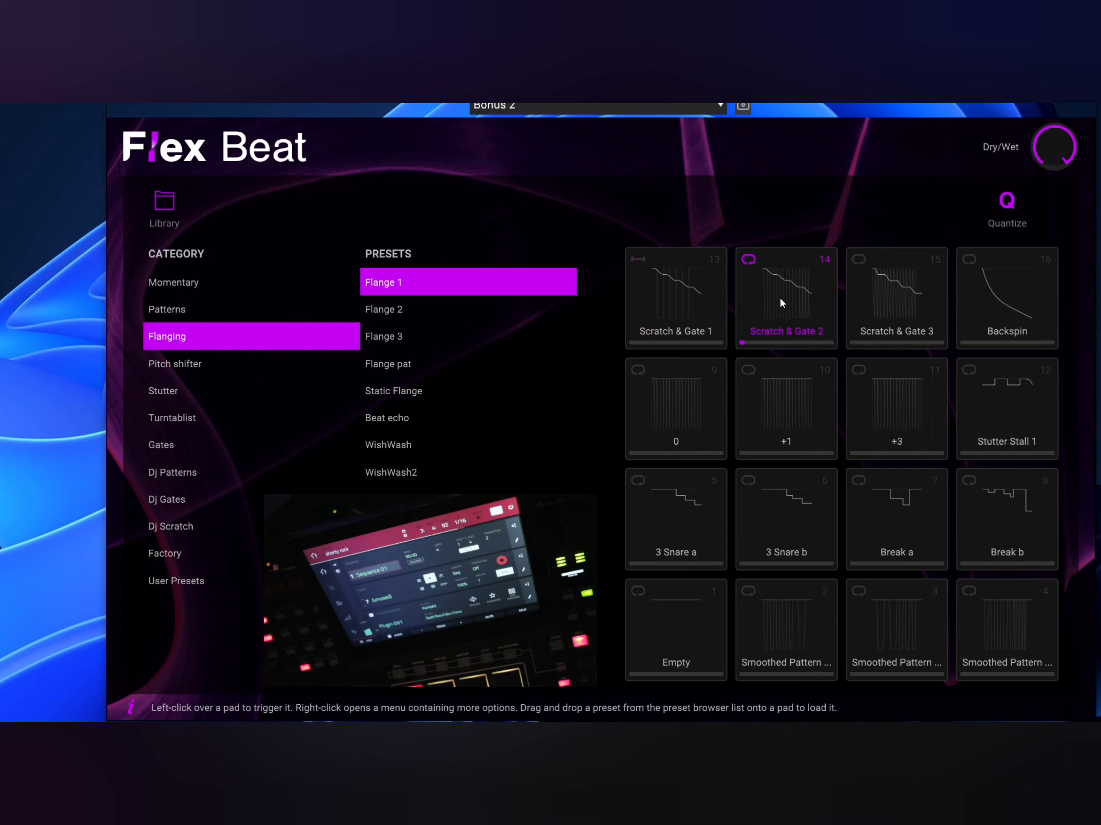
{"action": "left_click", "coordinate": [767, 554]}
{"action": "left_click", "coordinate": [665, 660]}
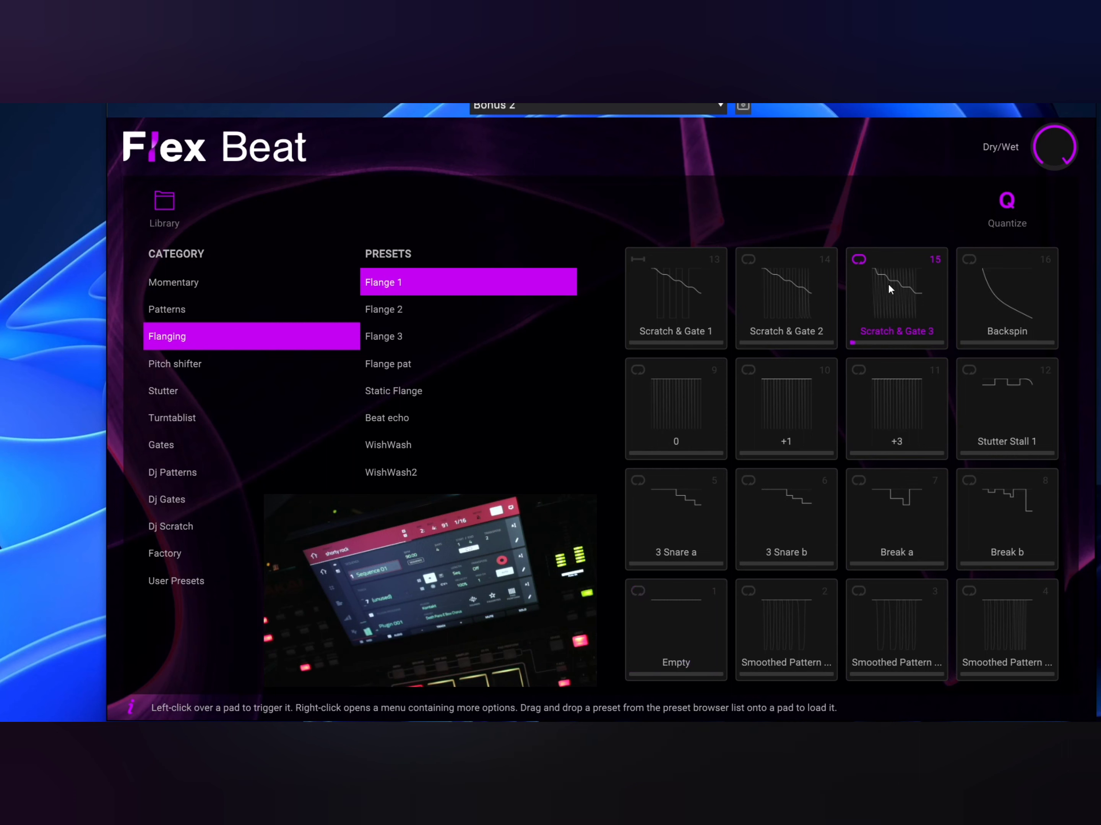
{"action": "left_click", "coordinate": [686, 601]}
Trigger the Backspin pad, return to Empty, and trigger the 0 and +1 pads
{"action": "left_click", "coordinate": [1040, 306]}
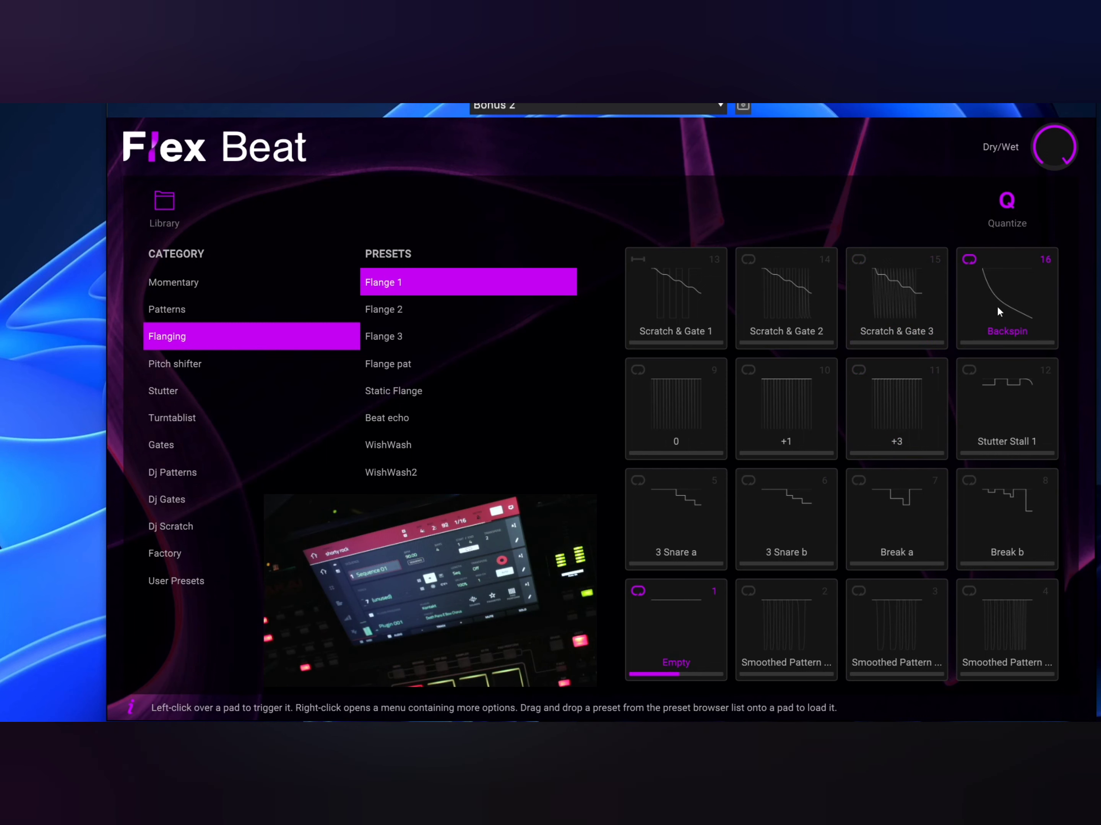
{"action": "left_click", "coordinate": [633, 647]}
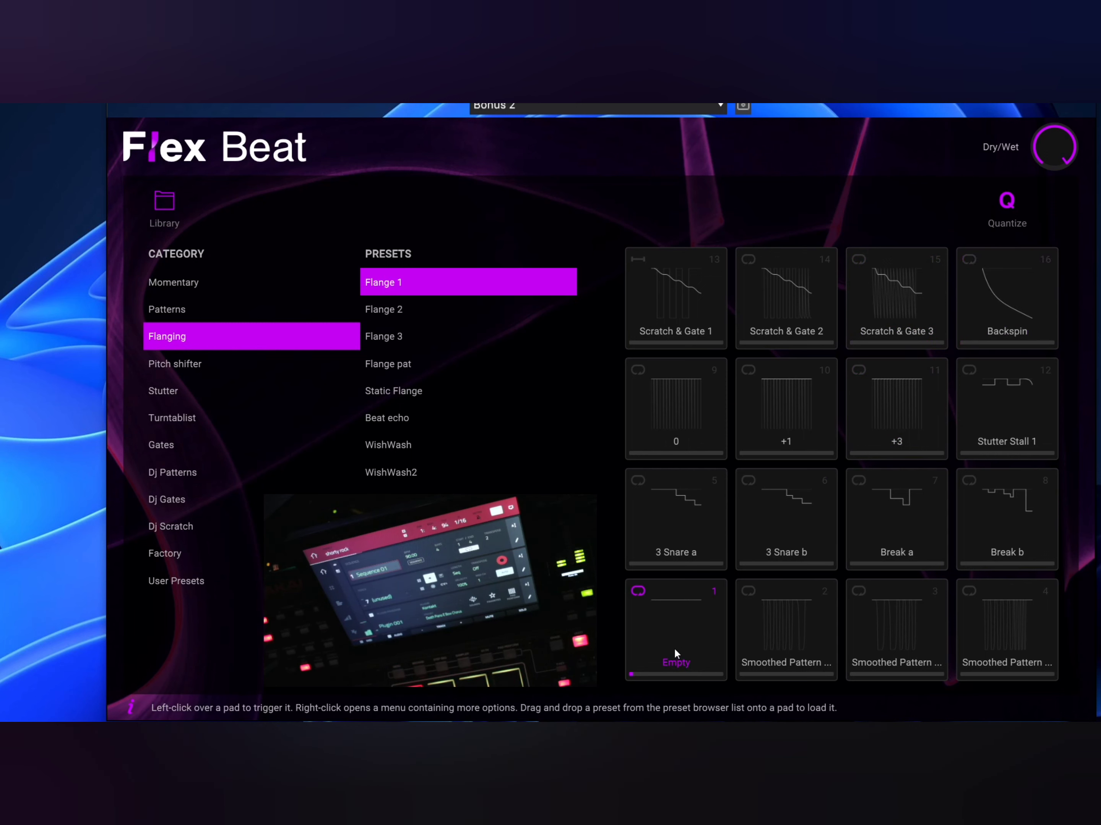
{"action": "left_click", "coordinate": [673, 406]}
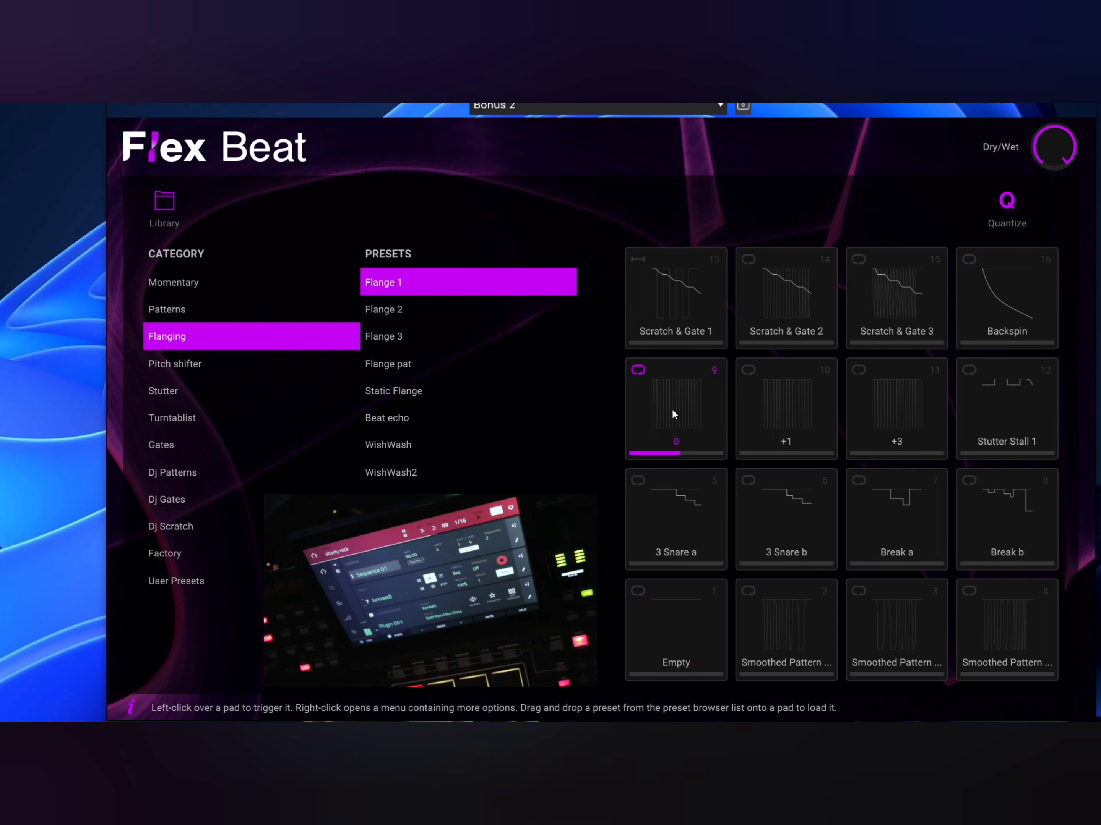
{"action": "left_click", "coordinate": [789, 409]}
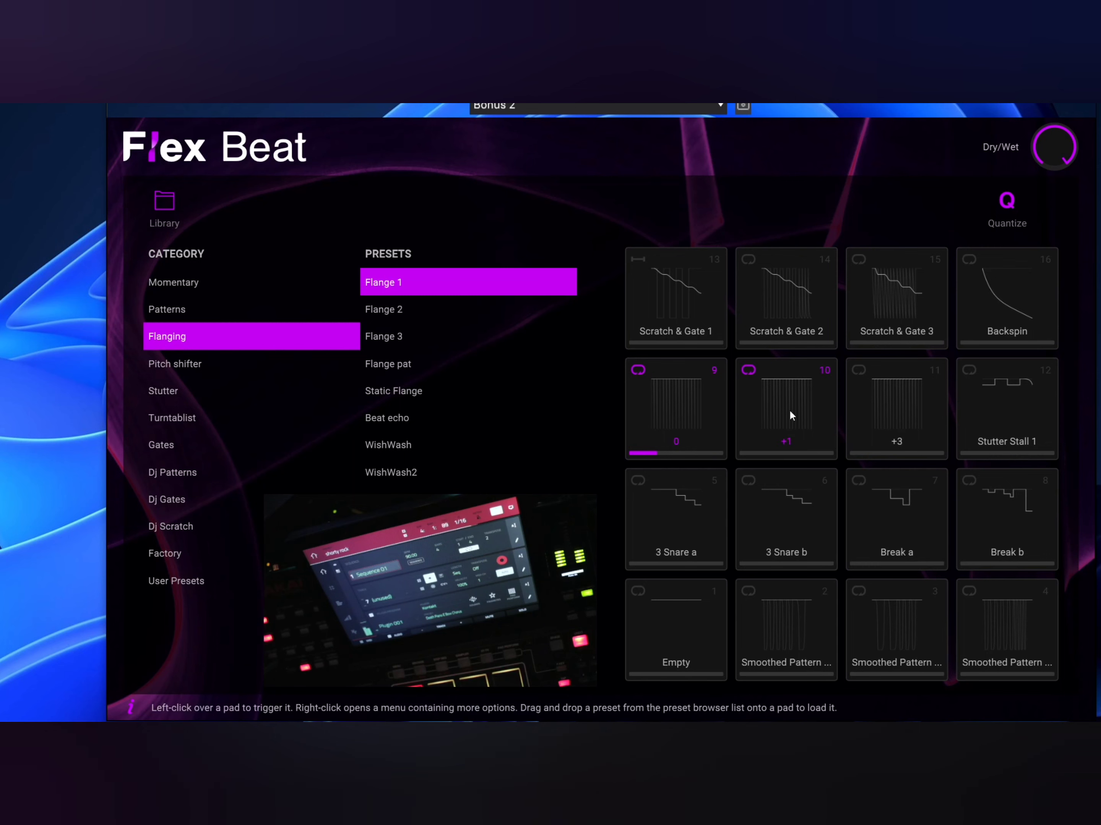